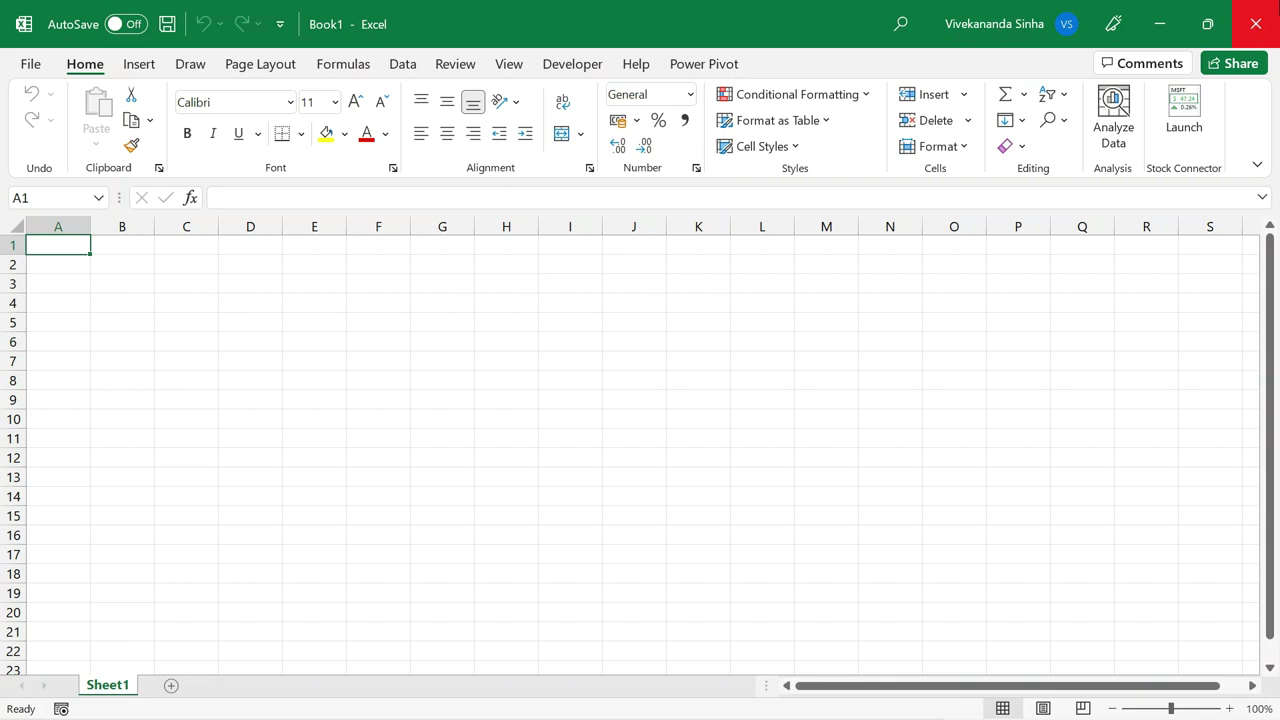
Search the stock images for 'standing' and insert the photo of the woman in a field.
click(150, 70)
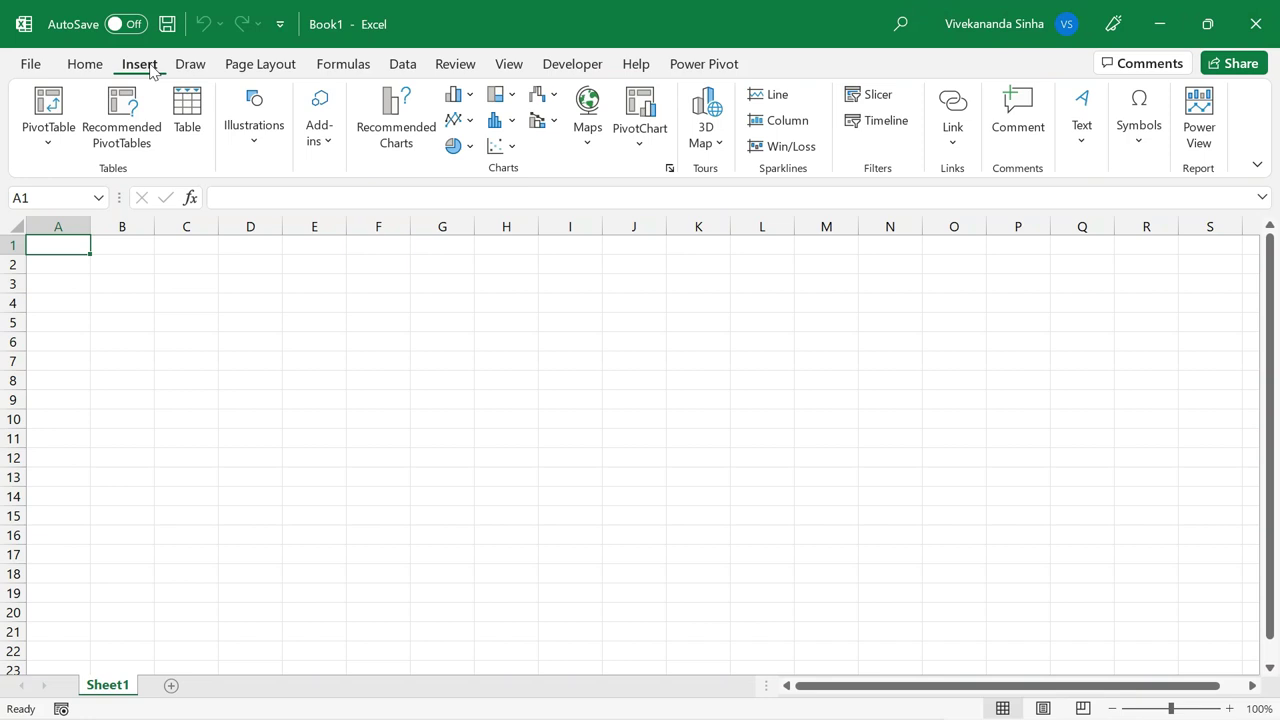
click(243, 140)
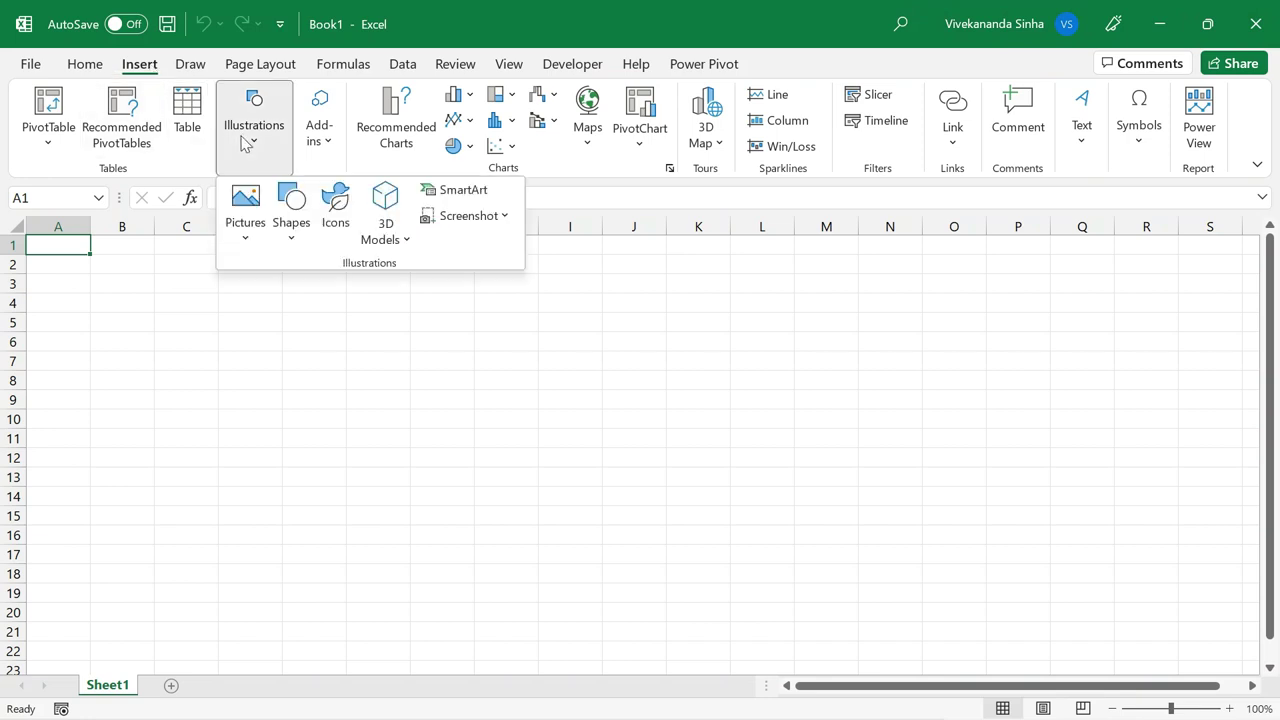
click(252, 246)
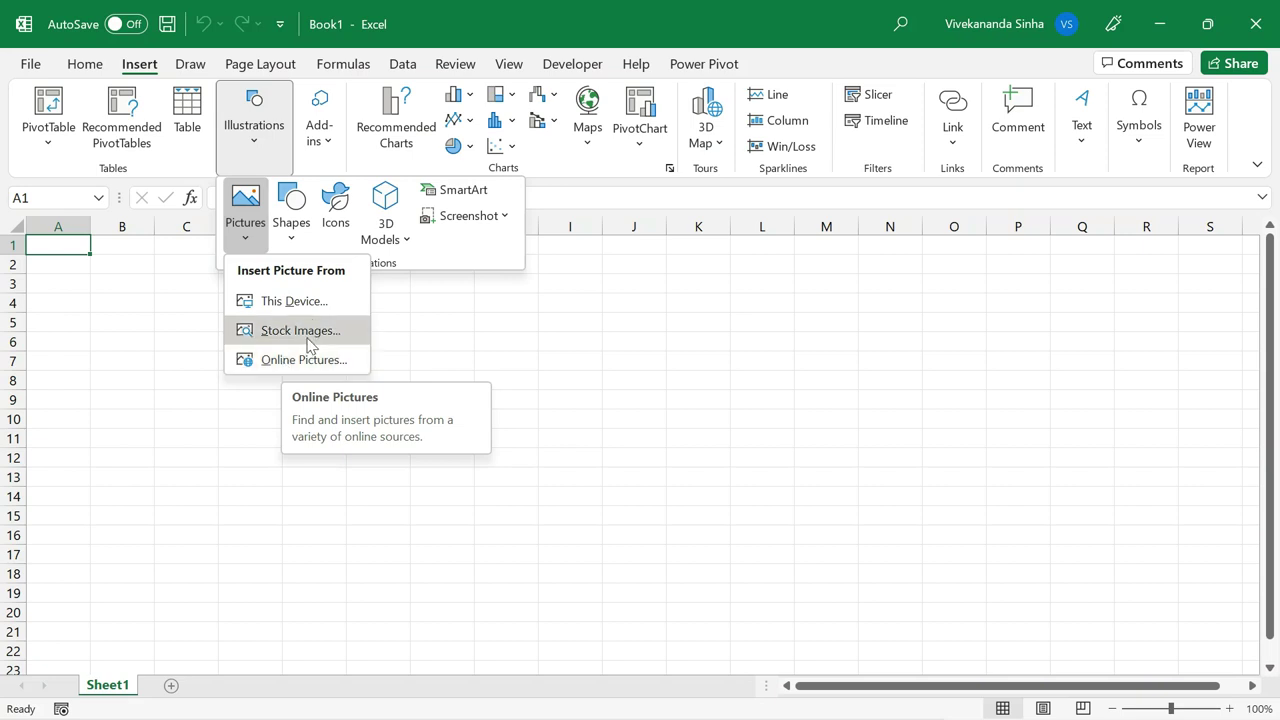
click(313, 341)
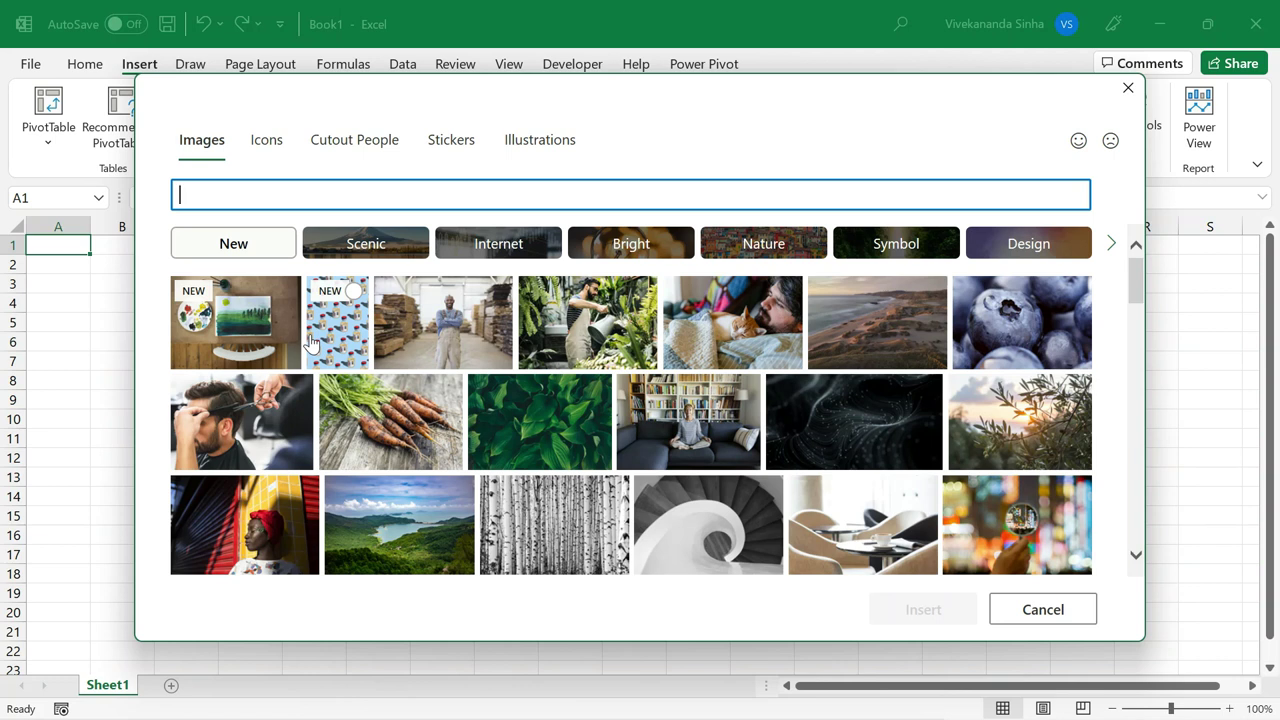
text(standing)
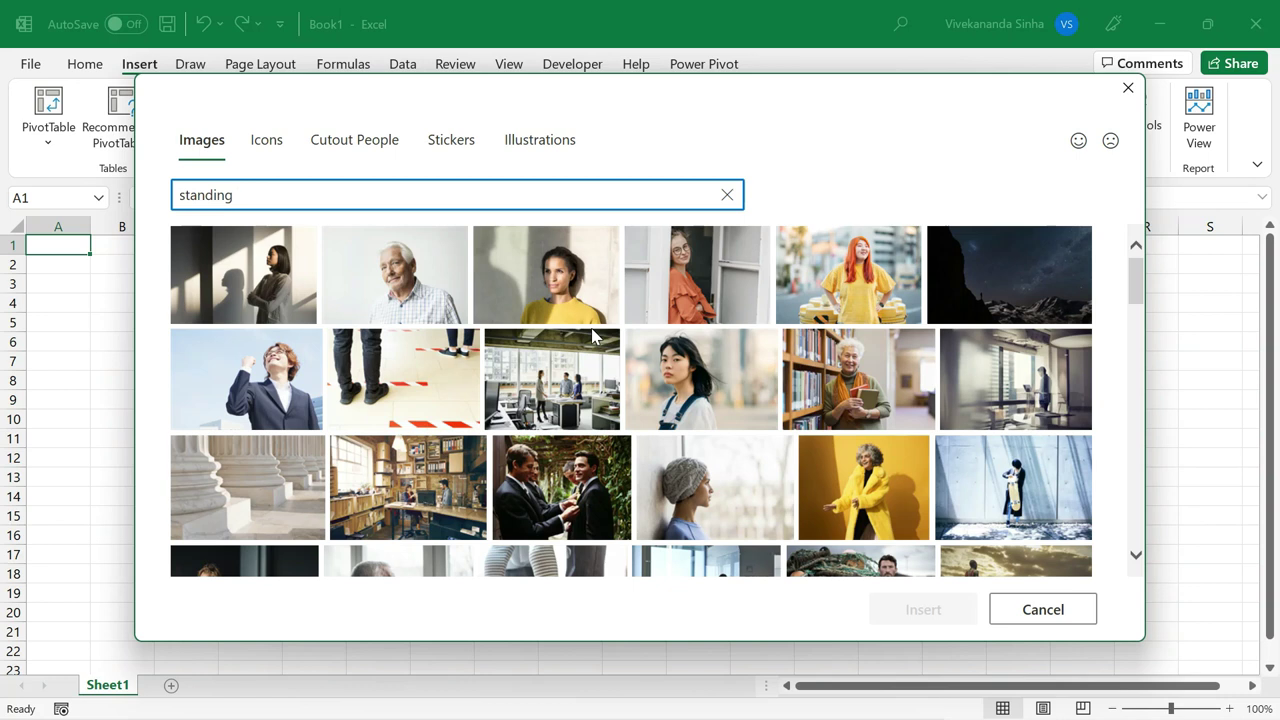
scroll(592, 337, down, 2)
scroll(592, 337, down, 2)
scroll(592, 337, down, 2)
scroll(592, 337, down, 2)
scroll(592, 337, down, 1)
click(846, 402)
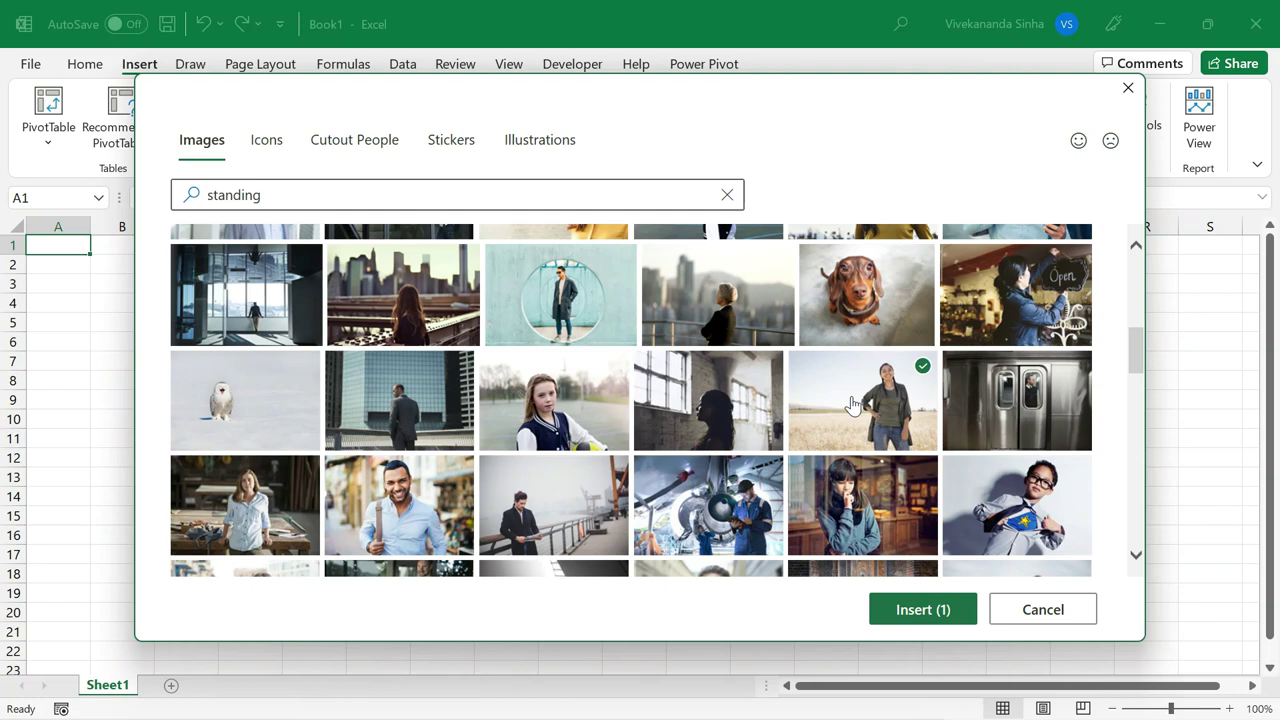
click(905, 612)
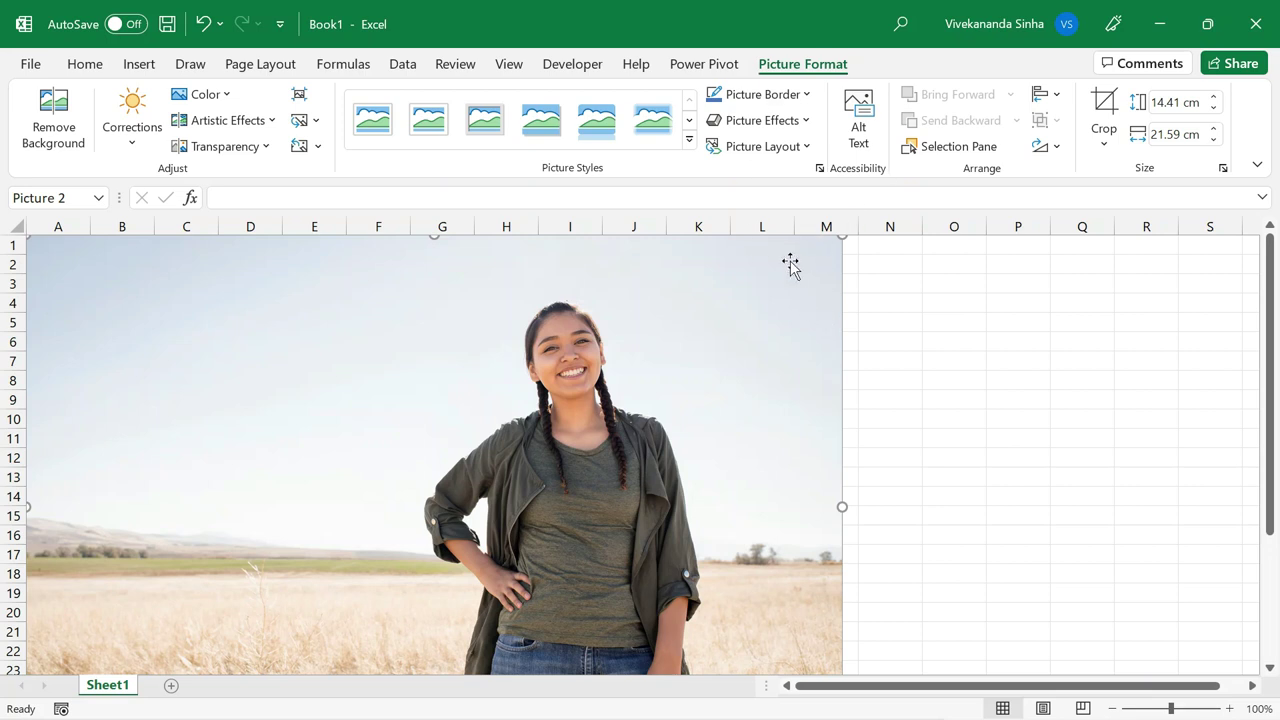
click(986, 265)
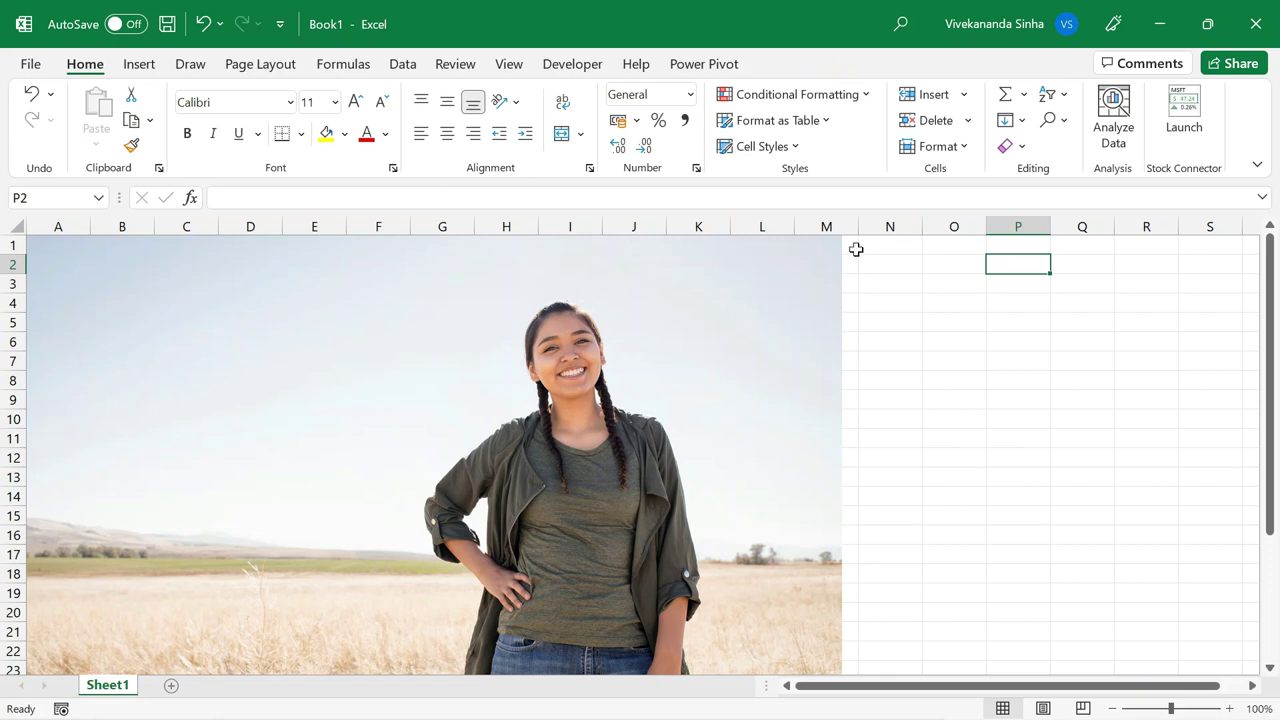
click(776, 283)
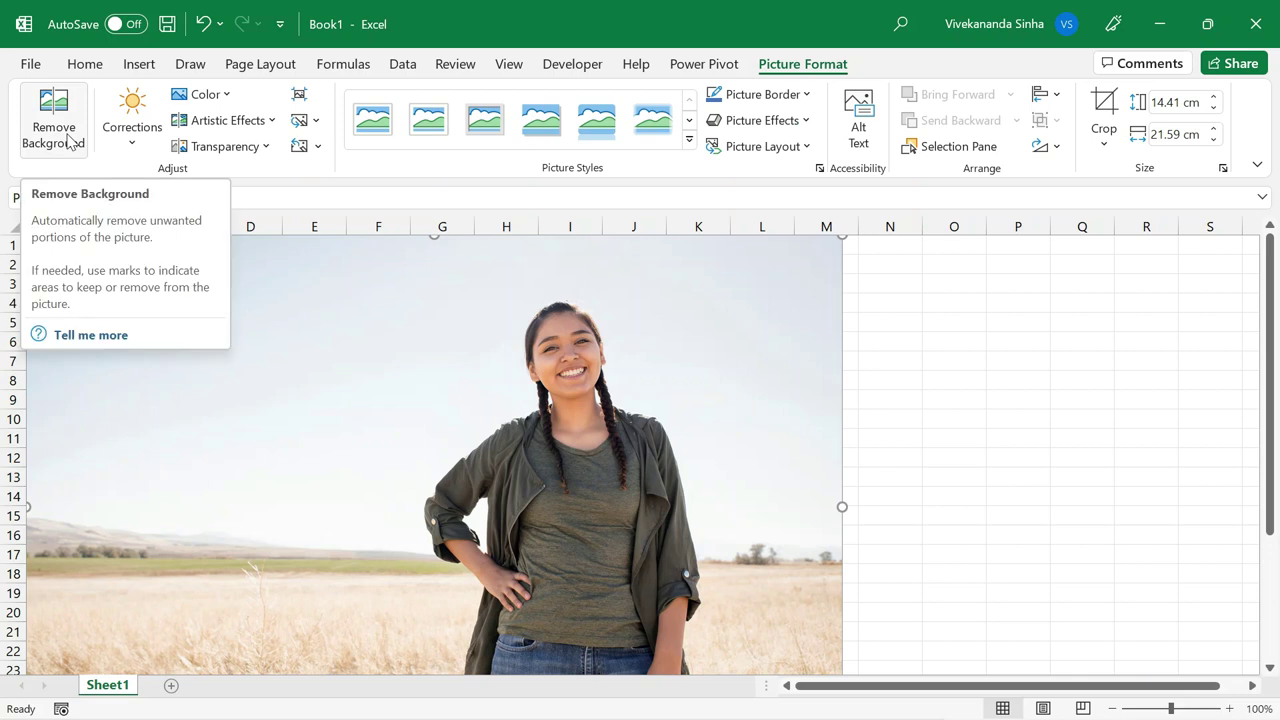
Start Remove Background and mark the leftover beige field strip behind the woman for removal.
click(69, 140)
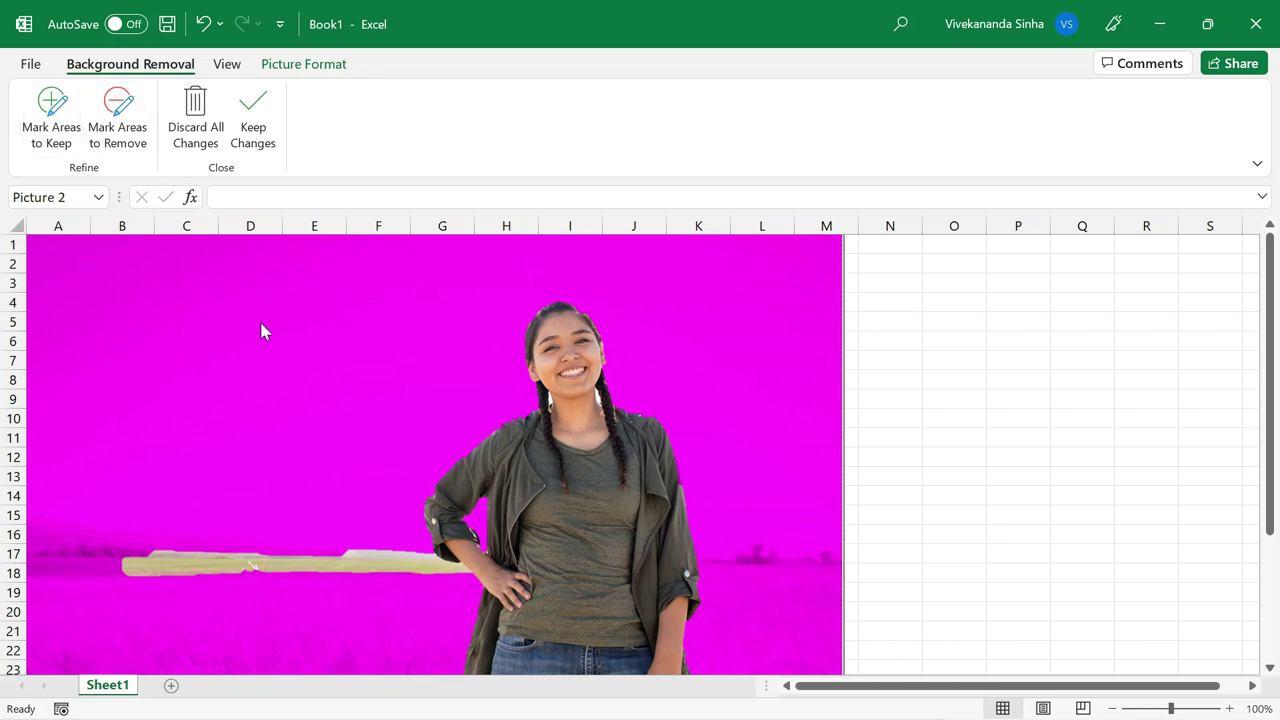
click(125, 140)
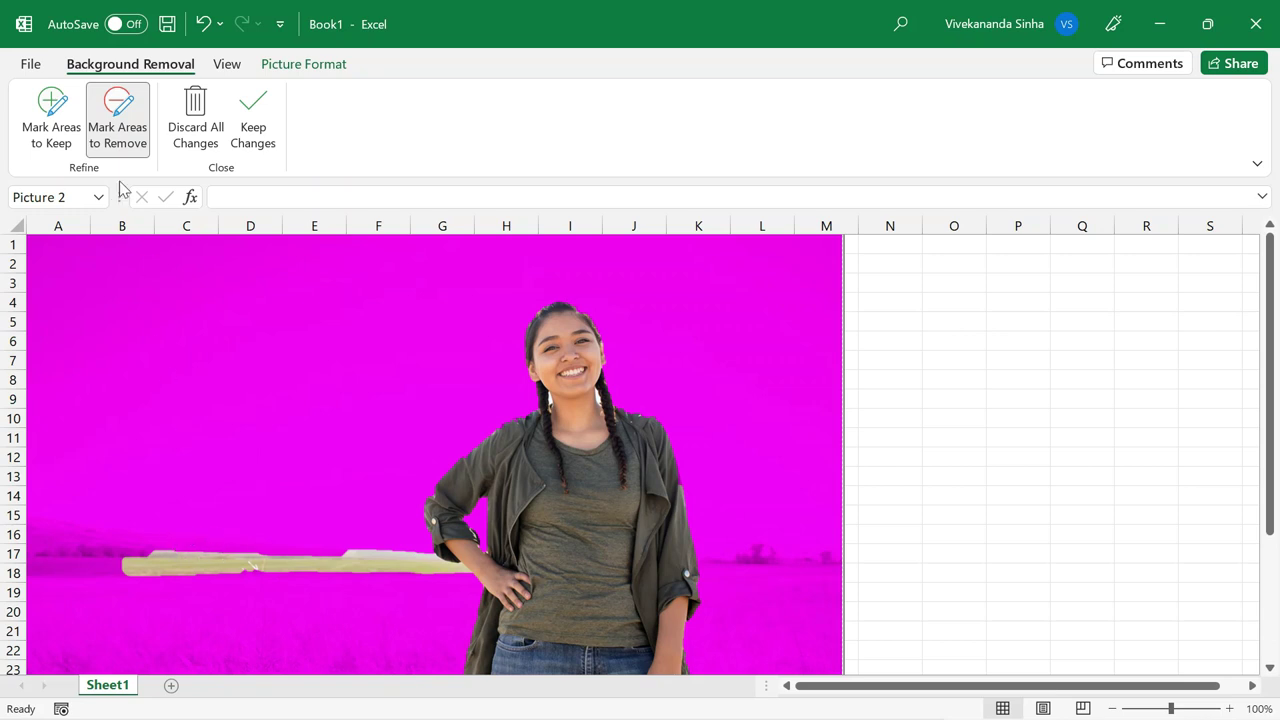
drag(152, 554, 194, 557)
click(380, 557)
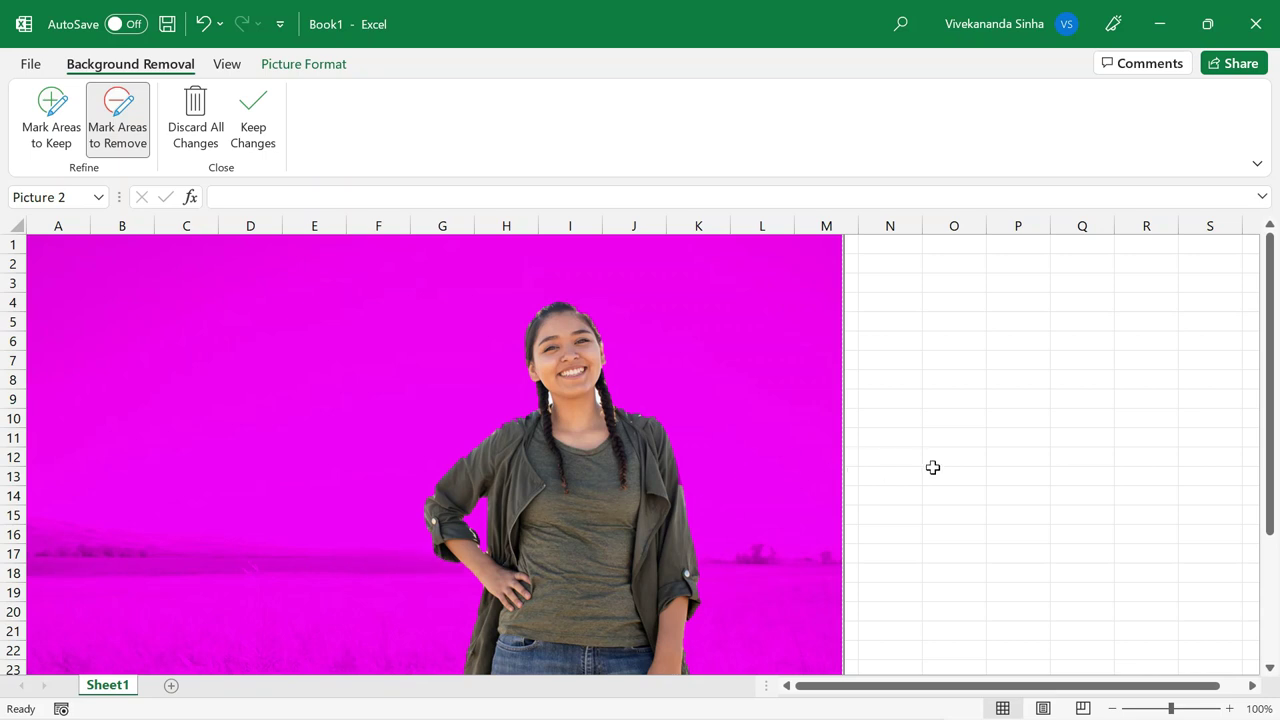
scroll(932, 467, down, 1)
scroll(932, 467, down, 3)
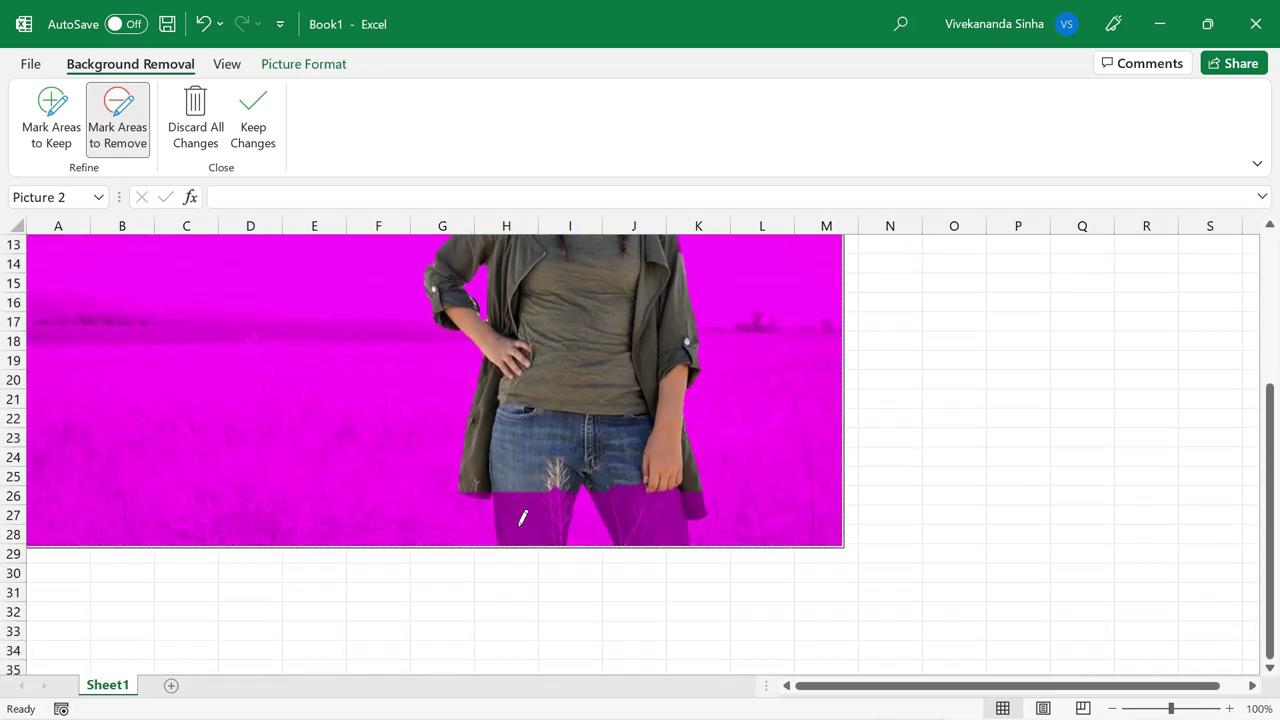
scroll(908, 435, up, 4)
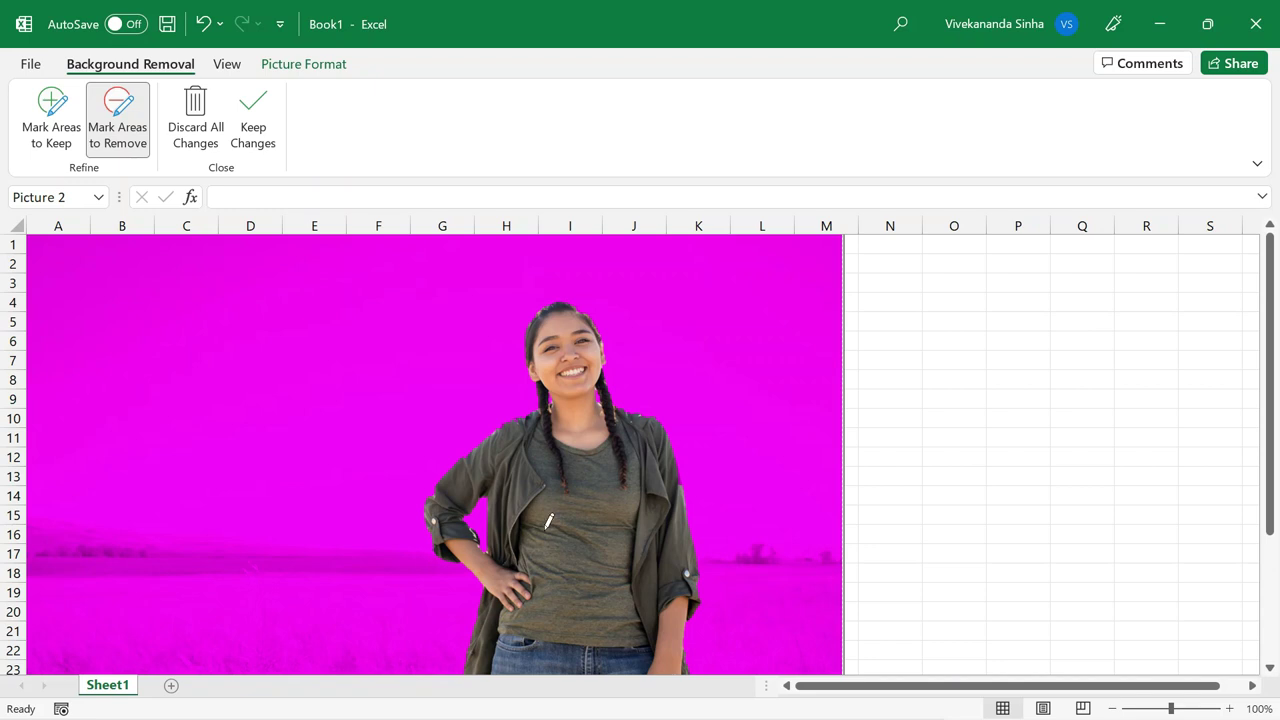
scroll(603, 517, down, 3)
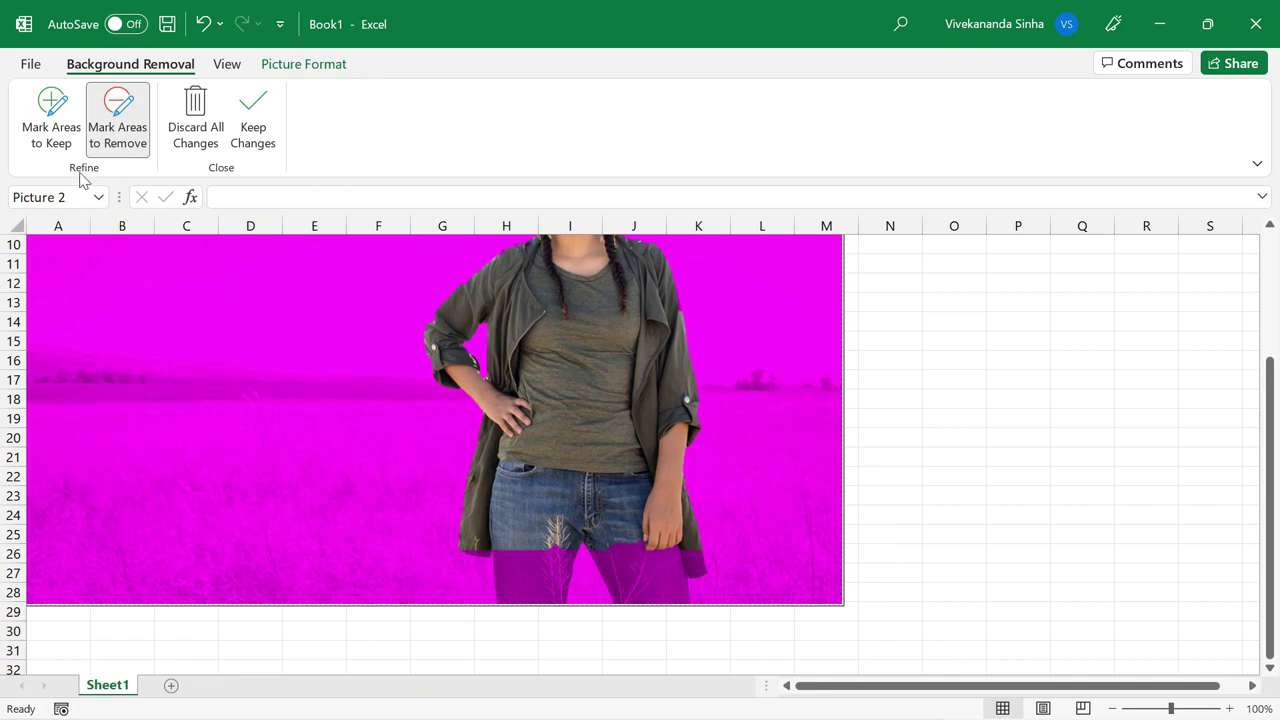
Mark both of the woman's legs to keep, and mark a stray spot by her braid for removal.
click(52, 118)
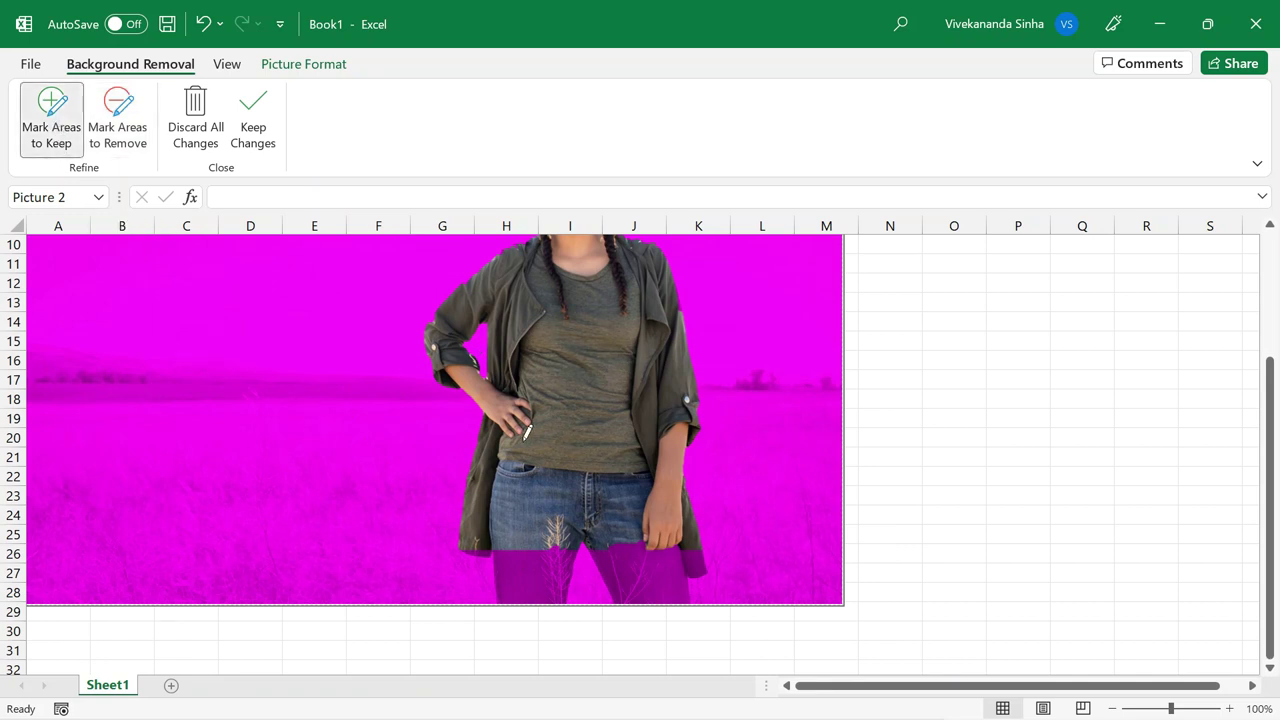
click(527, 567)
click(656, 597)
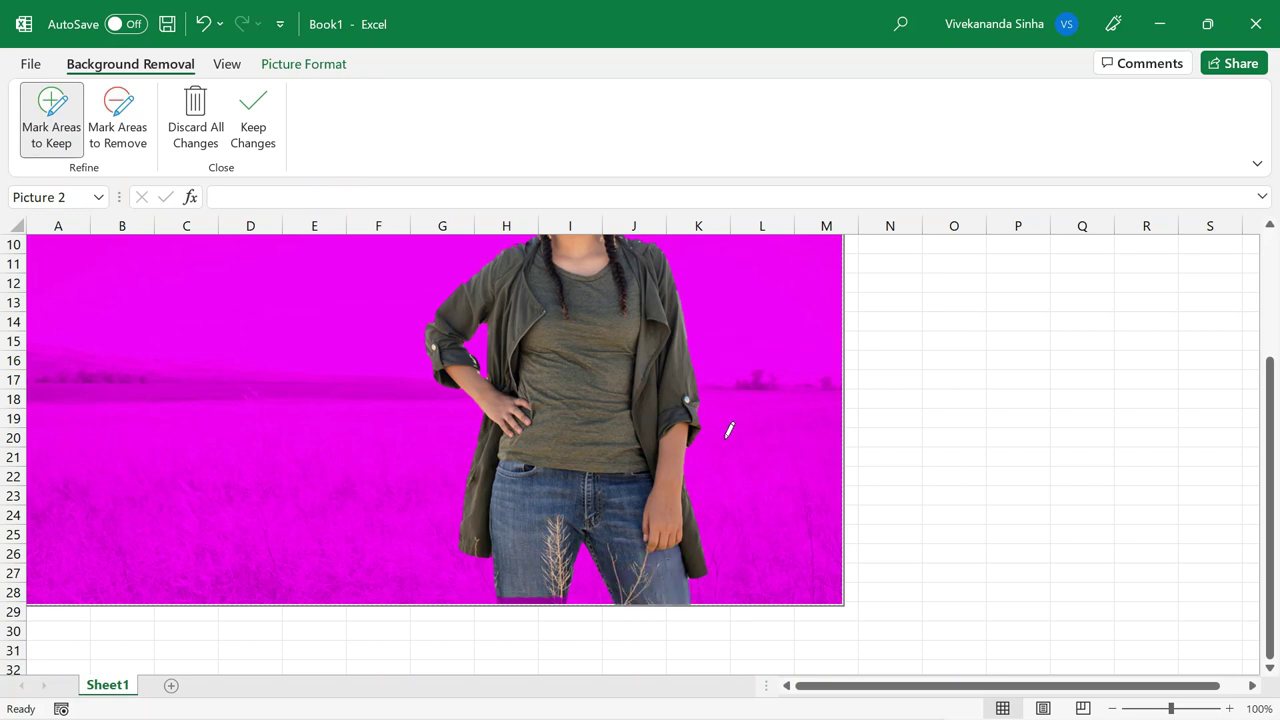
scroll(729, 430, up, 1)
scroll(729, 430, up, 1)
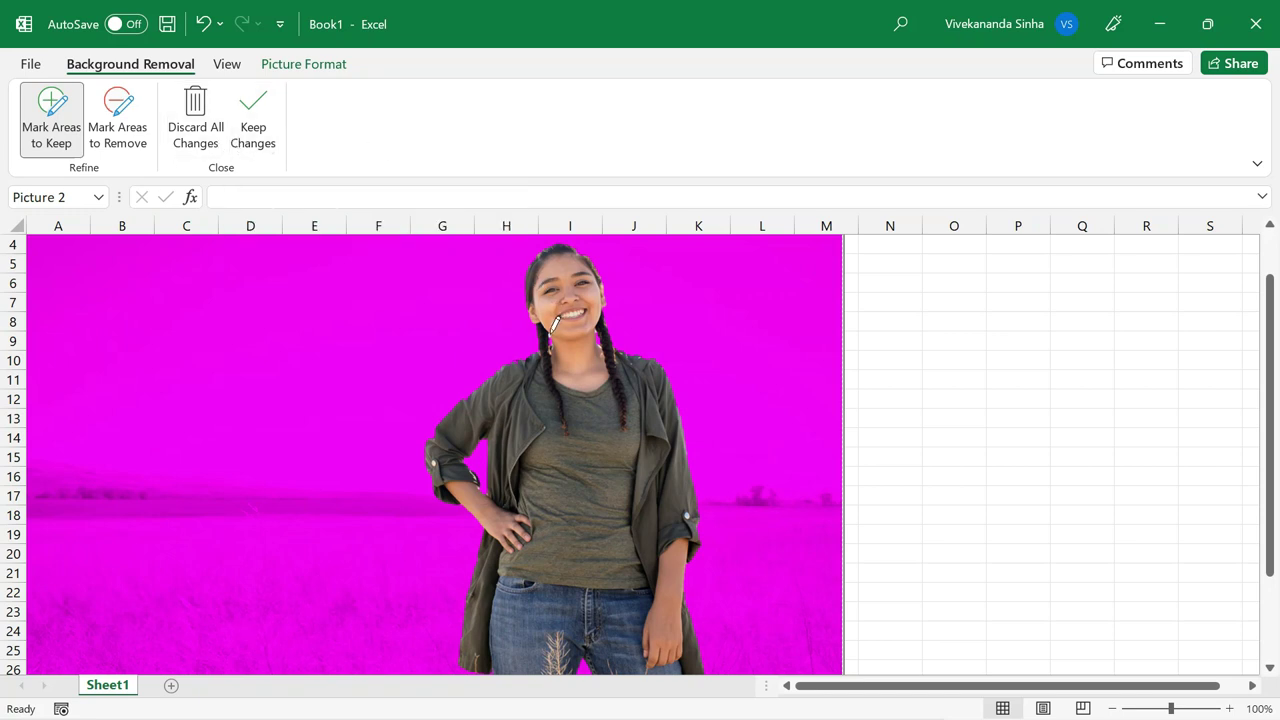
click(145, 147)
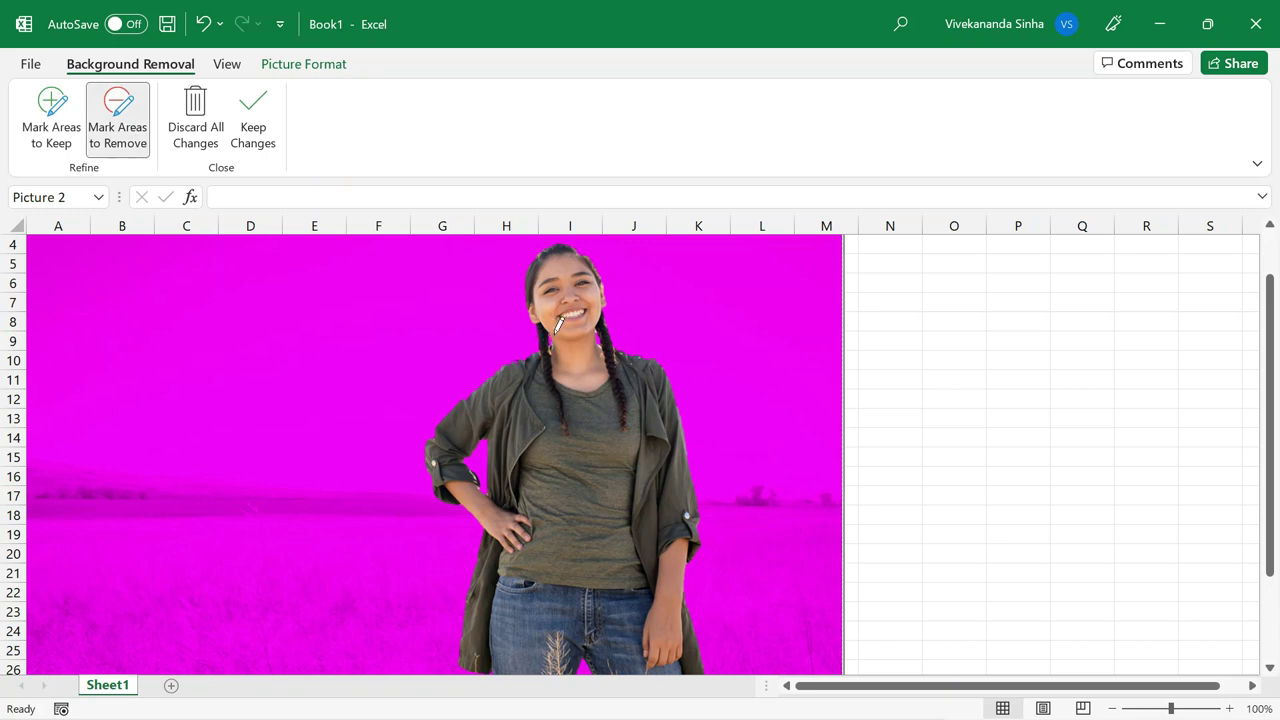
click(600, 344)
Apply the background removal, shift the woman right, and crop away the empty left side and top.
click(251, 121)
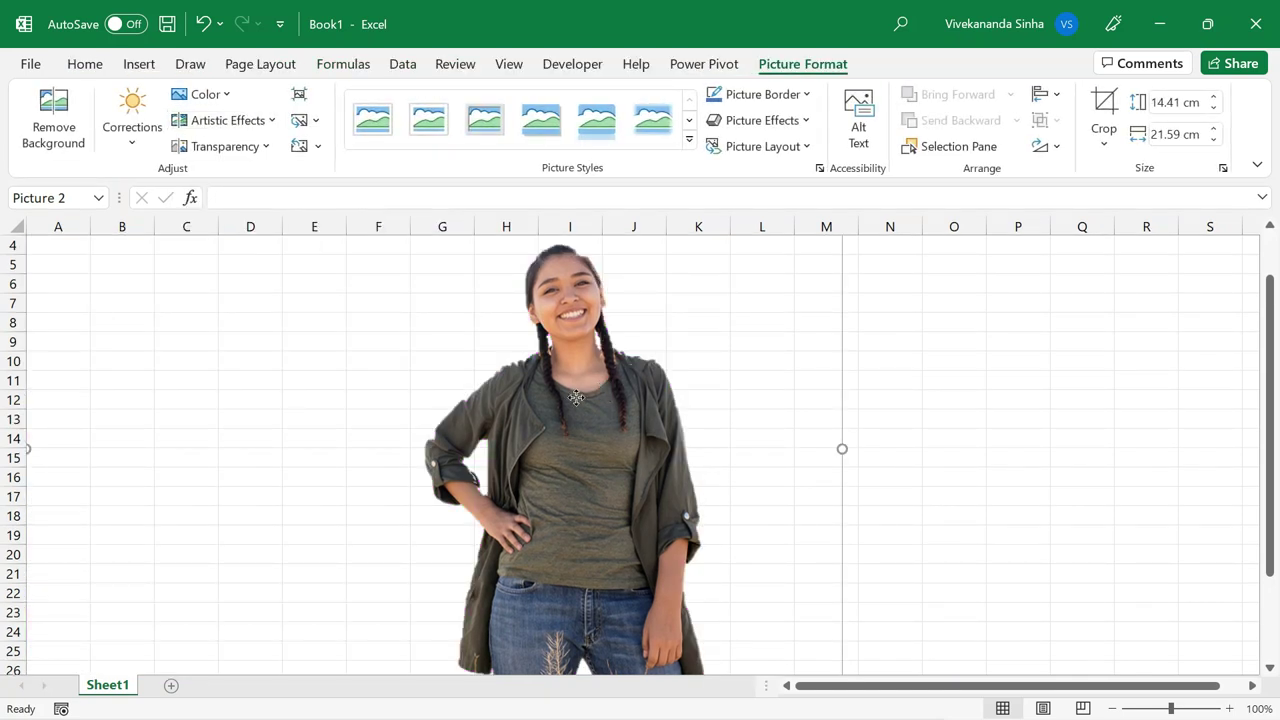
drag(566, 409, 695, 423)
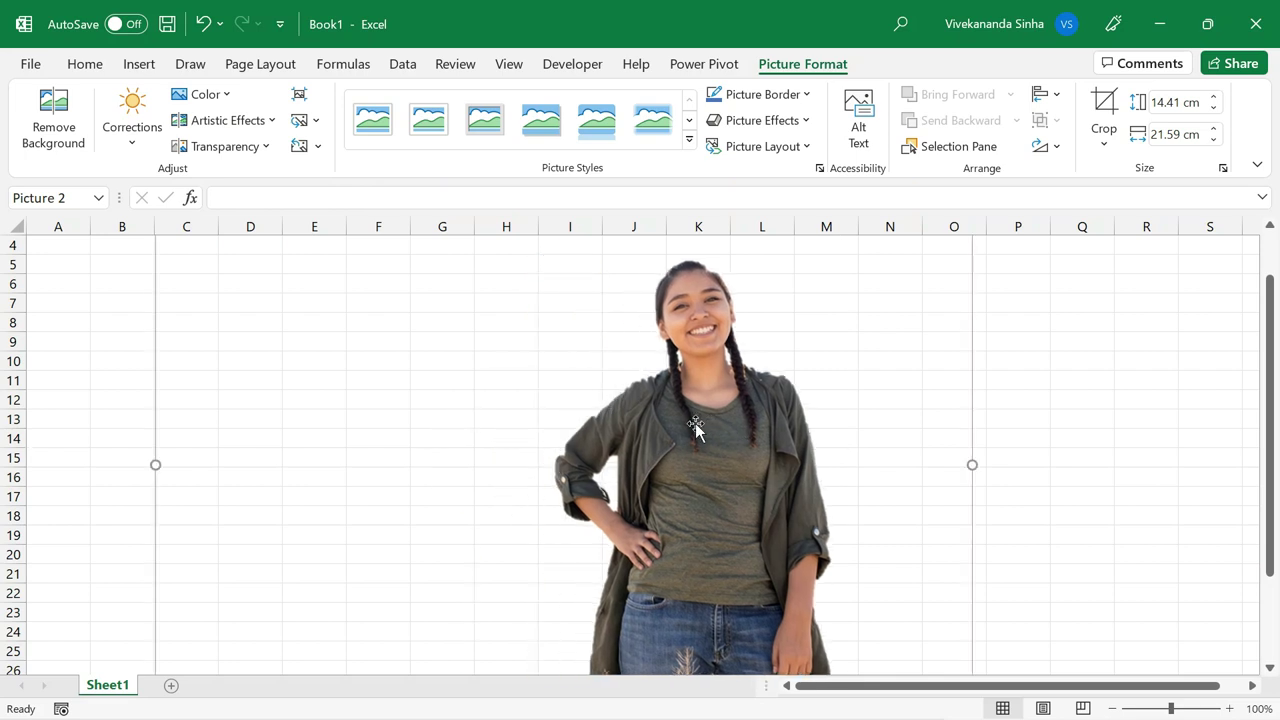
click(1104, 105)
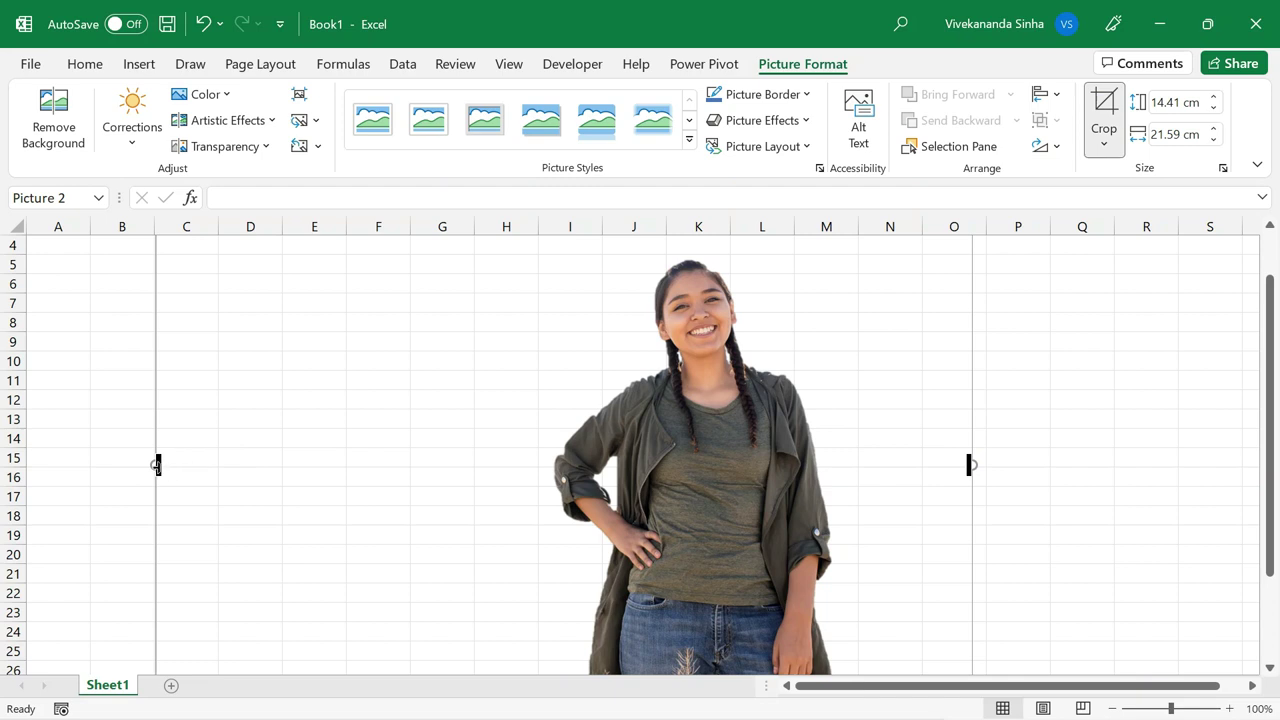
drag(157, 465, 501, 477)
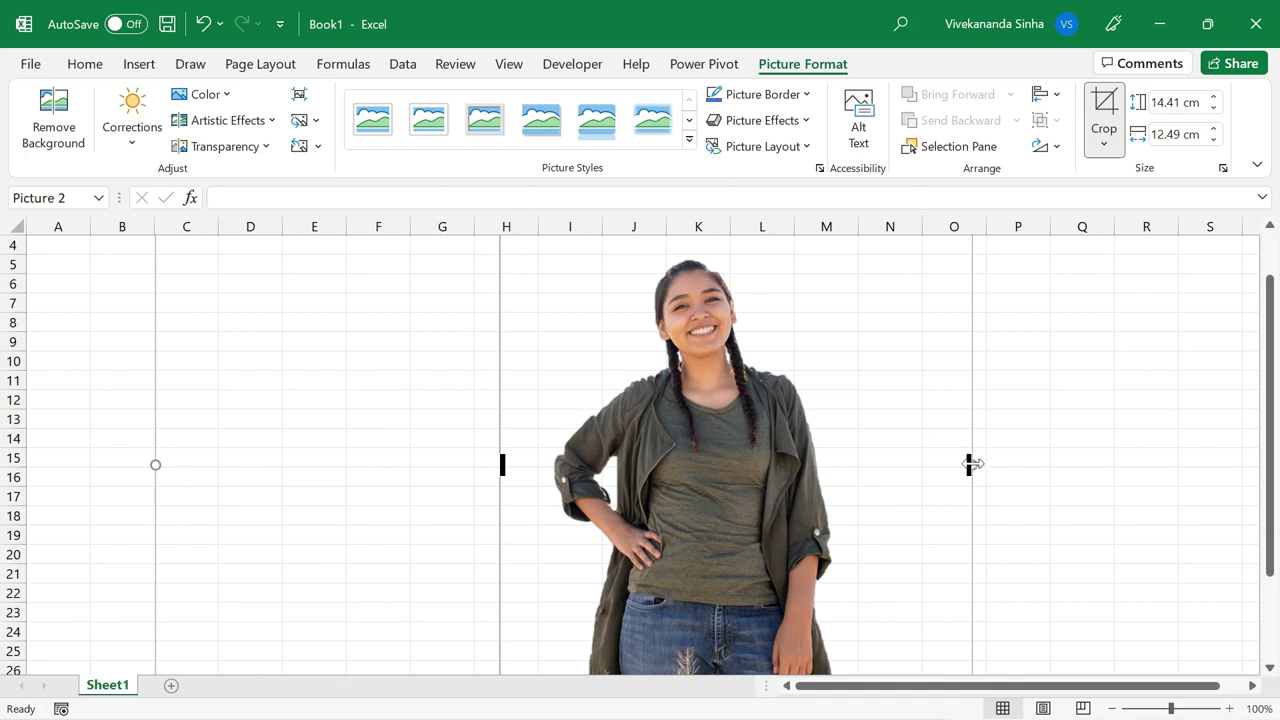
drag(969, 464, 901, 484)
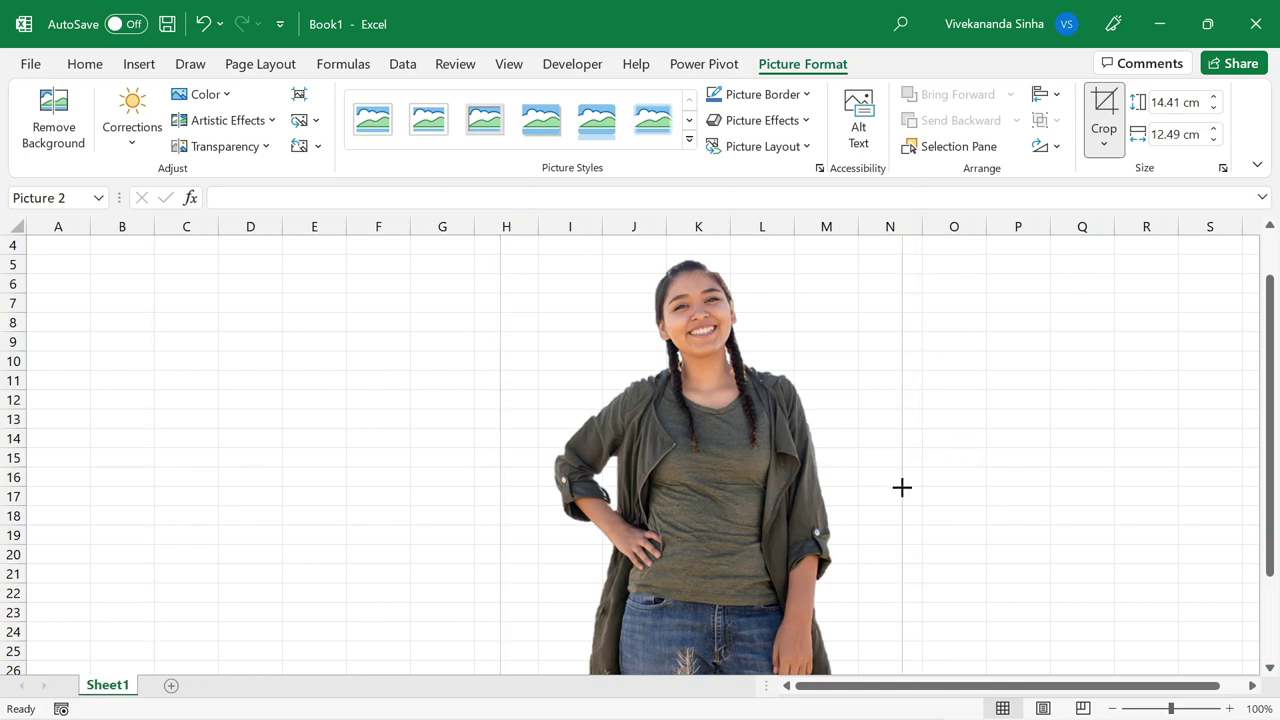
scroll(833, 379, up, 1)
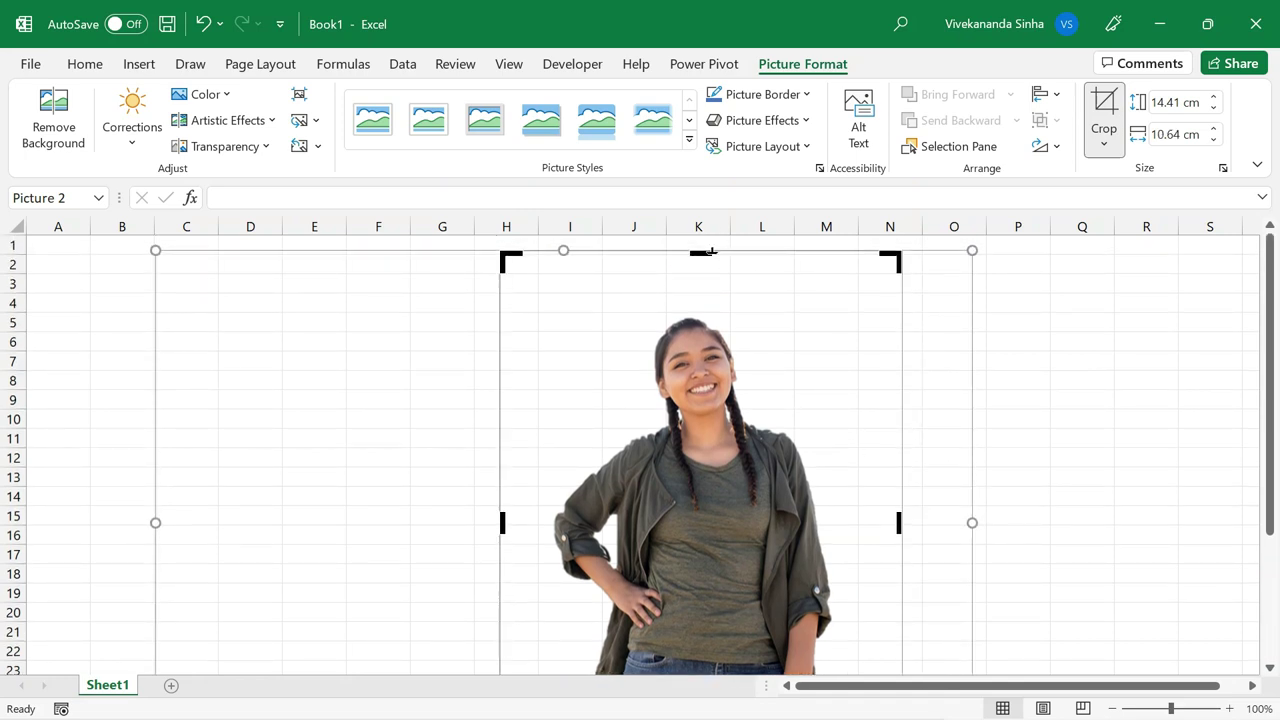
drag(701, 253, 708, 292)
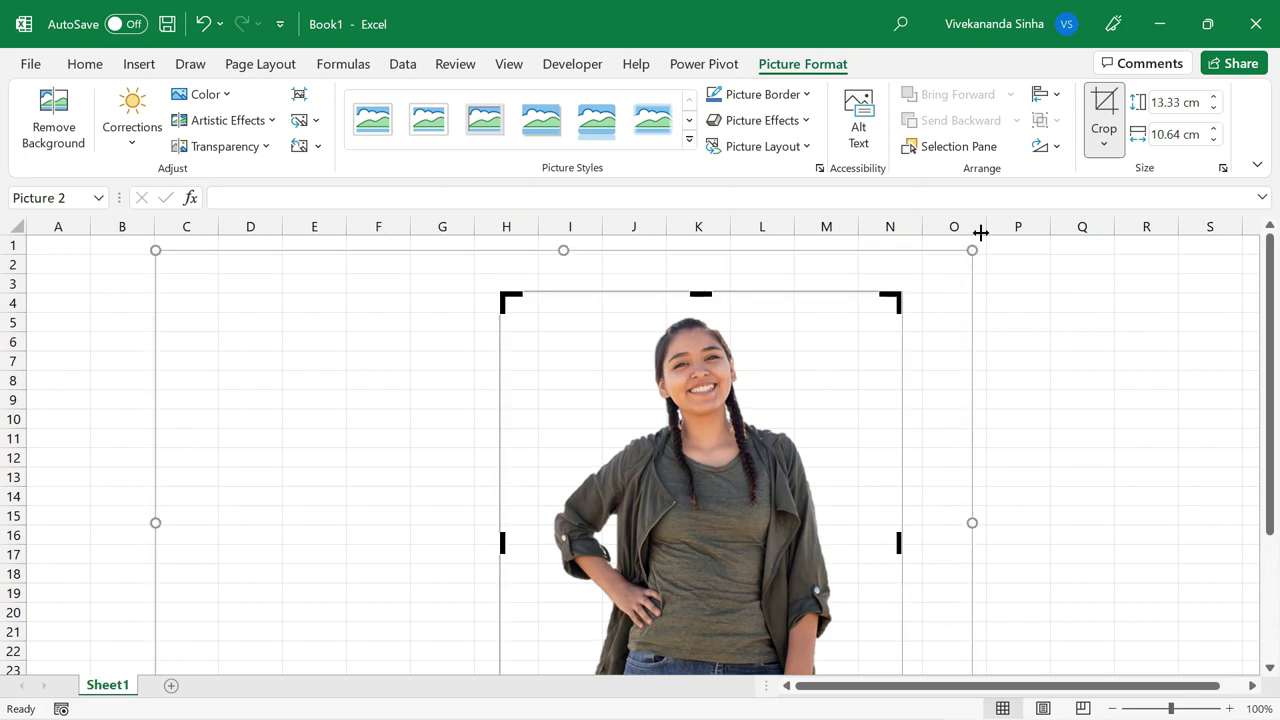
click(1105, 105)
Move the cropped picture up and left, deselect it, and switch to the Insert tab.
mouse_move(736, 444)
mouse_down()
mouse_move(701, 389)
mouse_move(777, 373)
mouse_up()
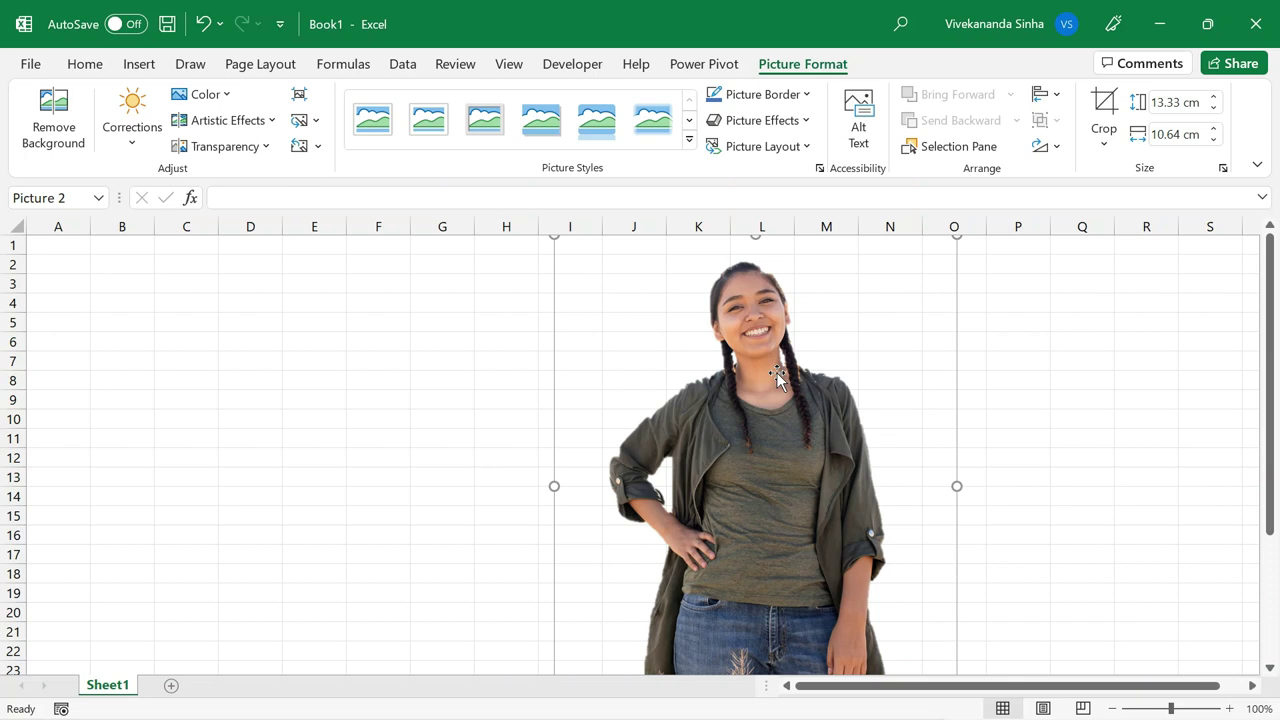
click(317, 298)
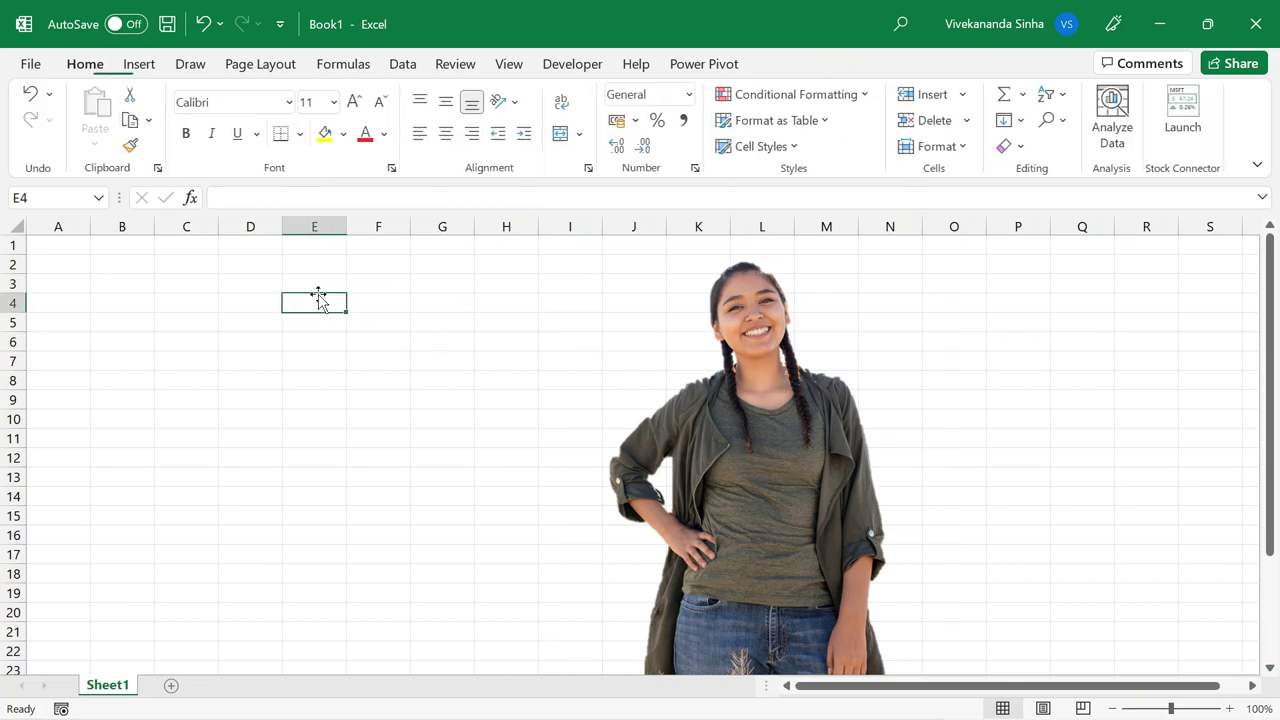
click(140, 65)
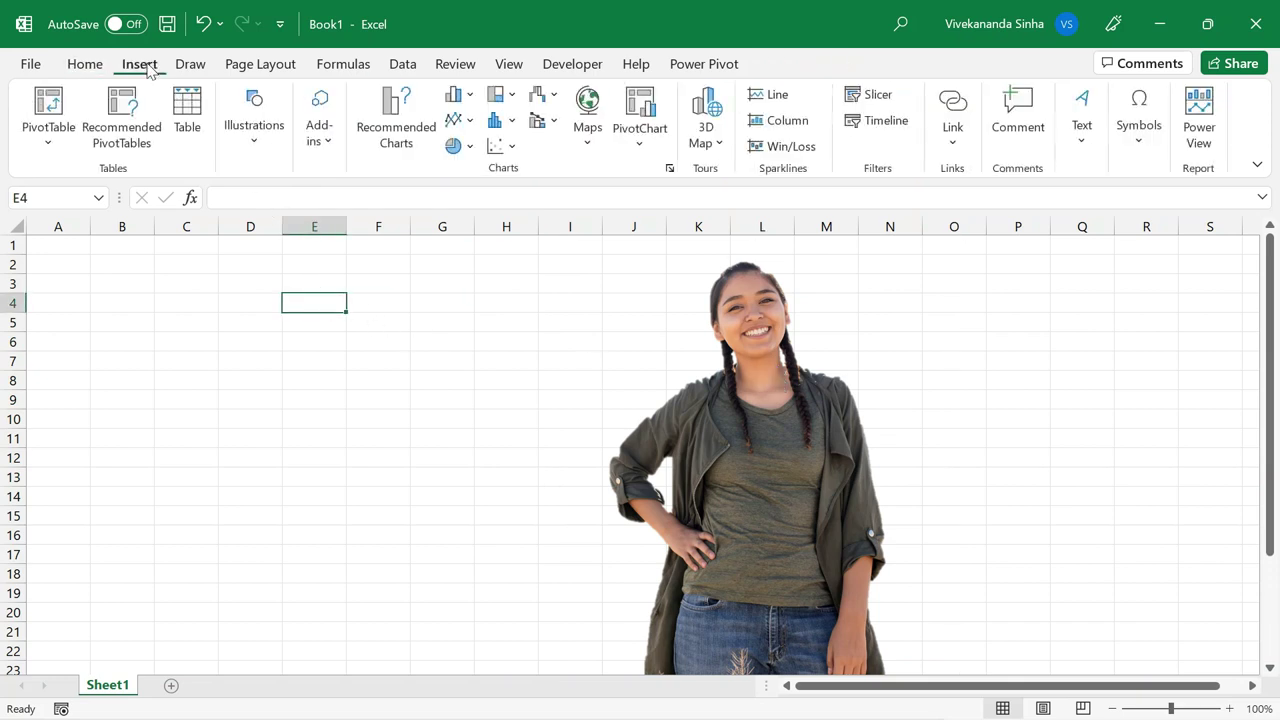
Search the stock image library for 'road'.
click(250, 140)
click(250, 240)
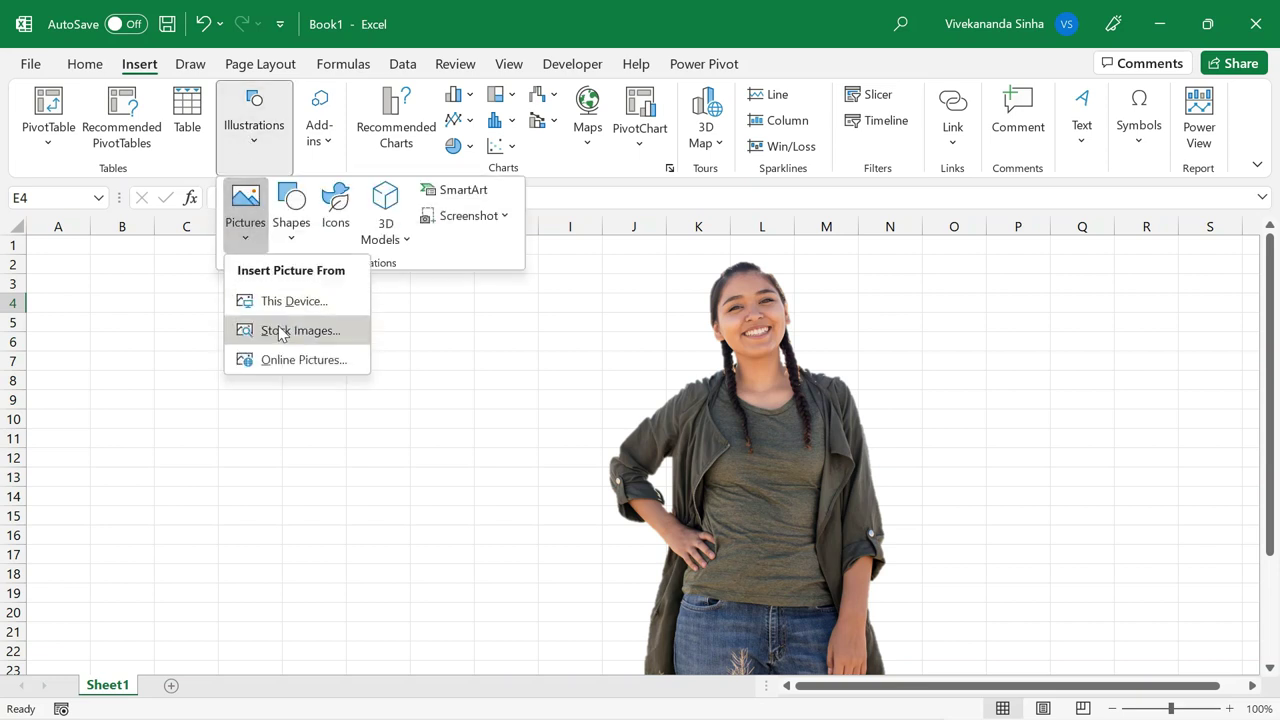
click(282, 331)
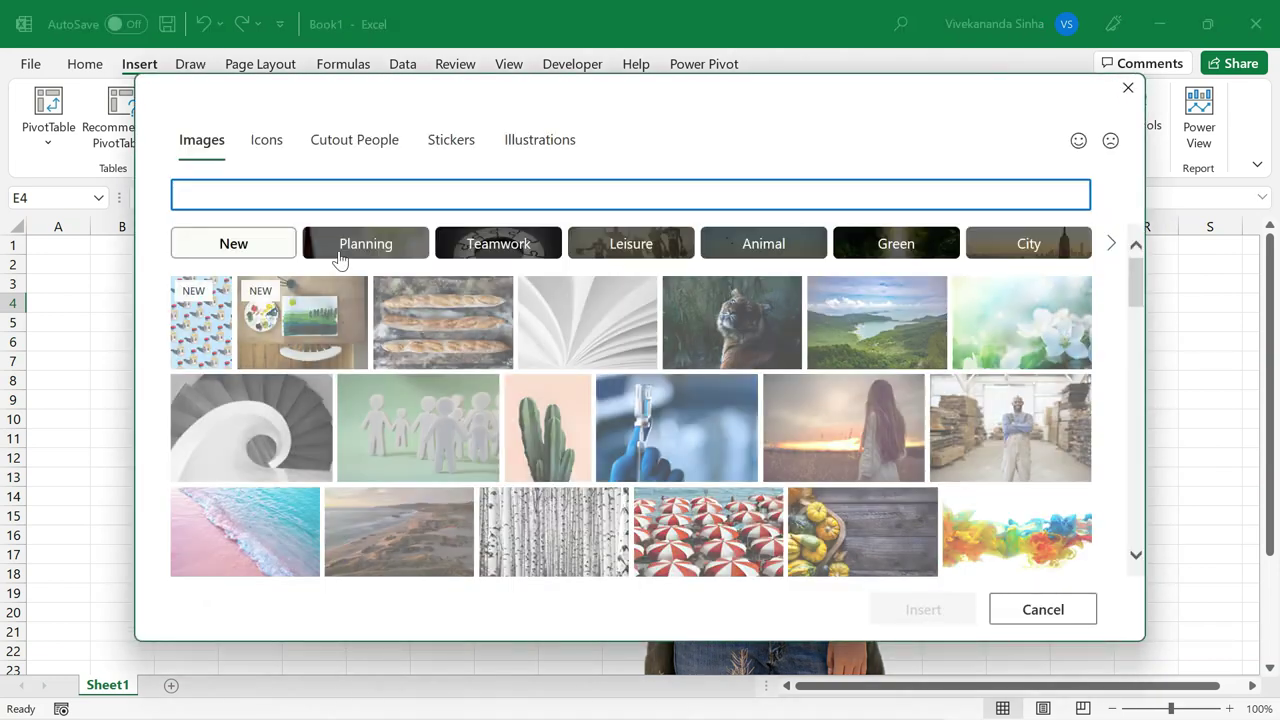
text(roa)
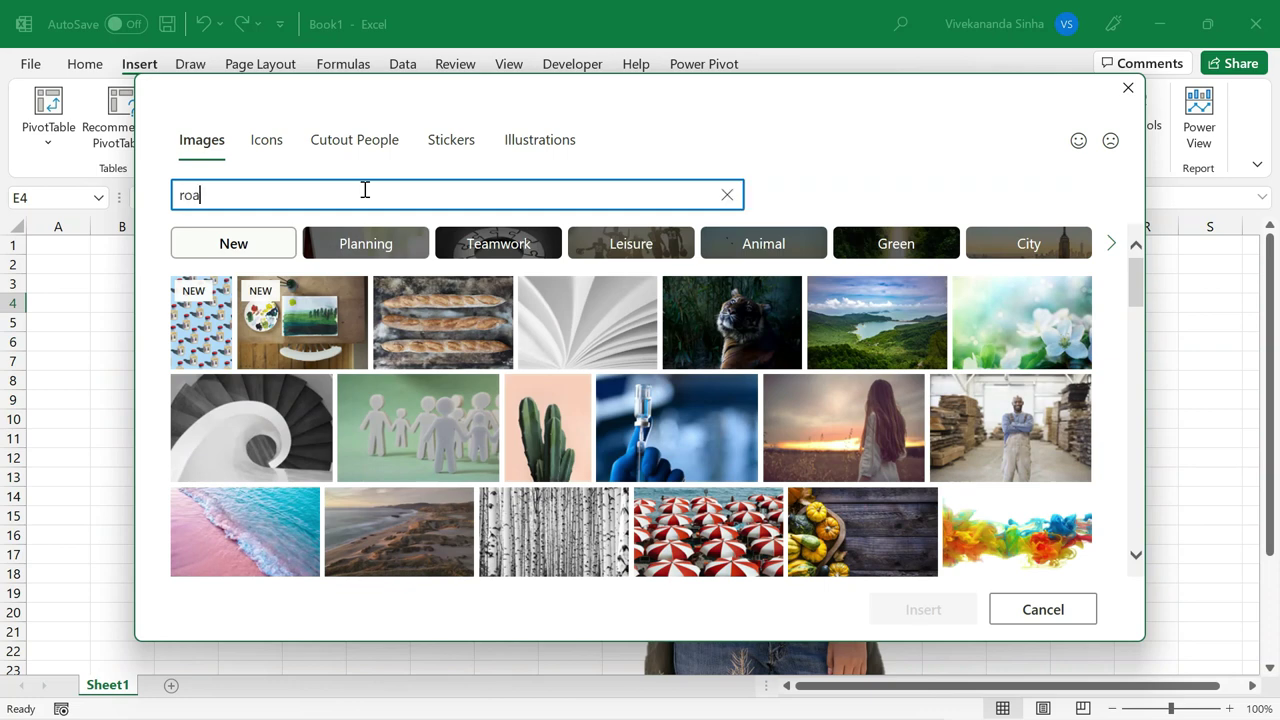
text(d)
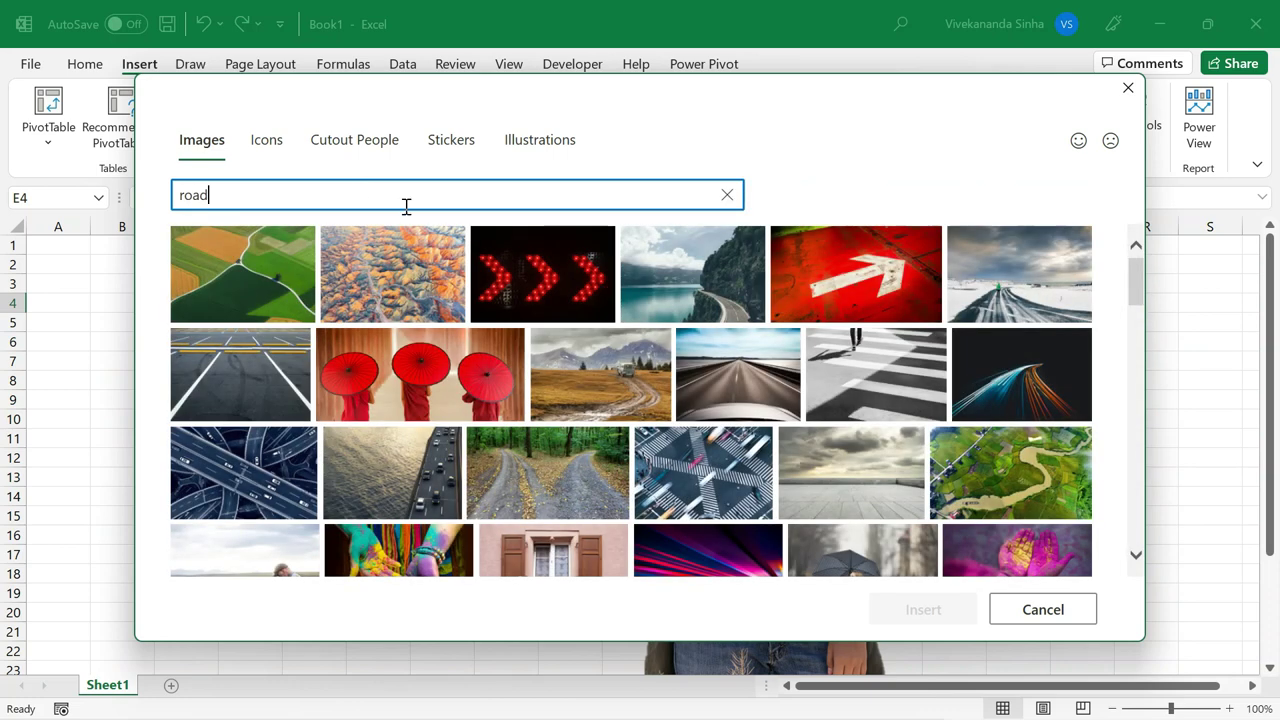
Pick the empty desert road under a cloudy sky and insert it.
scroll(658, 437, down, 2)
scroll(658, 437, down, 1)
scroll(658, 437, down, 1)
scroll(658, 437, down, 1)
scroll(658, 437, down, 1)
scroll(658, 437, down, 2)
scroll(658, 437, down, 1)
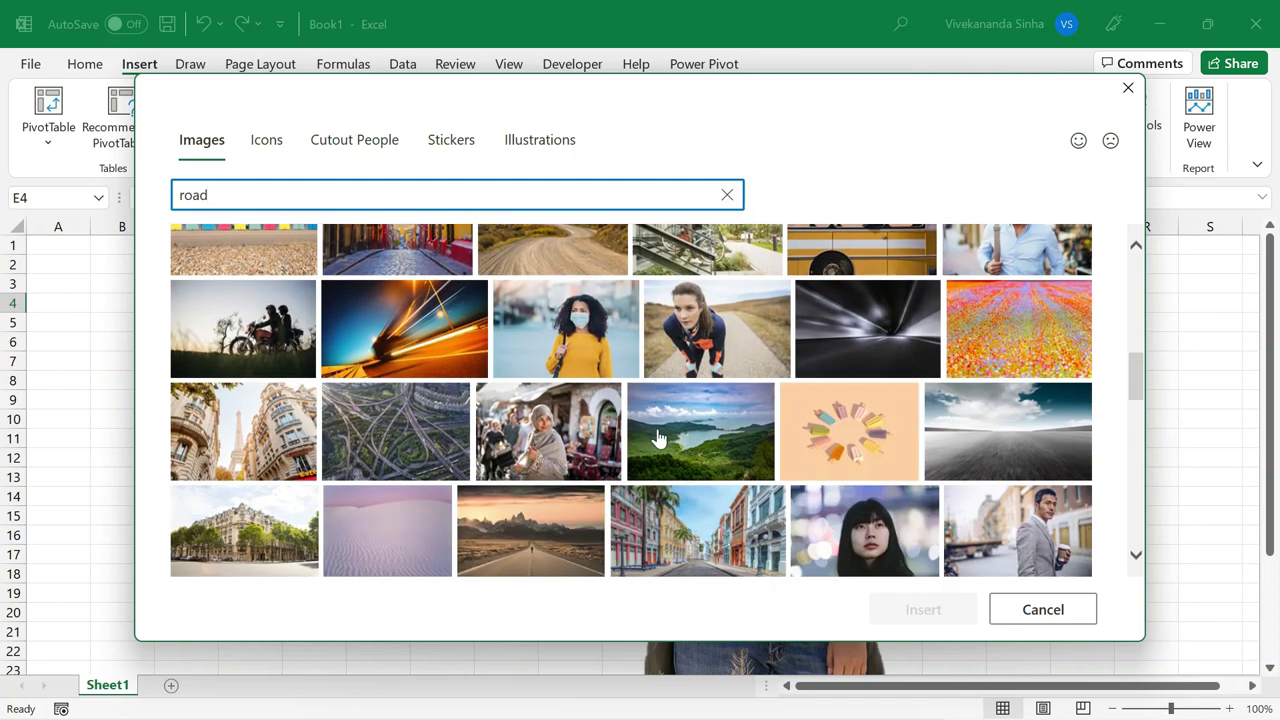
scroll(658, 437, down, 1)
scroll(658, 437, up, 1)
scroll(658, 437, up, 1)
scroll(658, 437, up, 1)
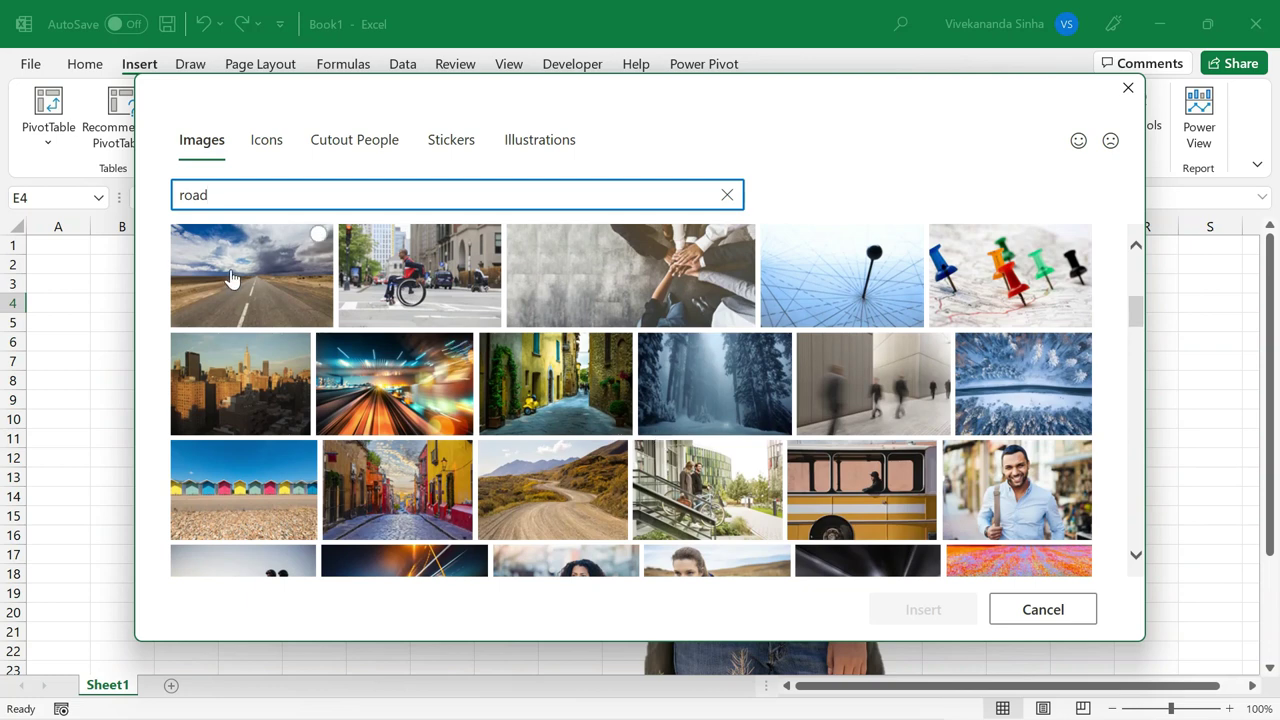
click(232, 285)
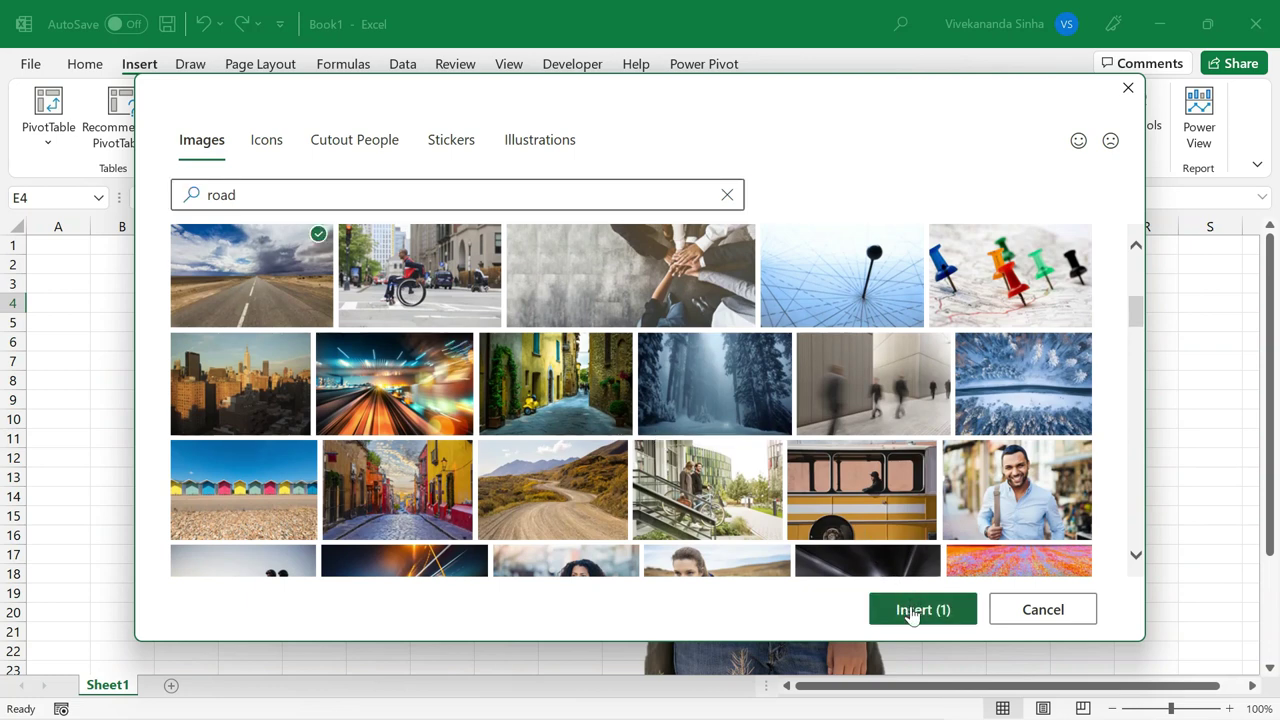
click(914, 610)
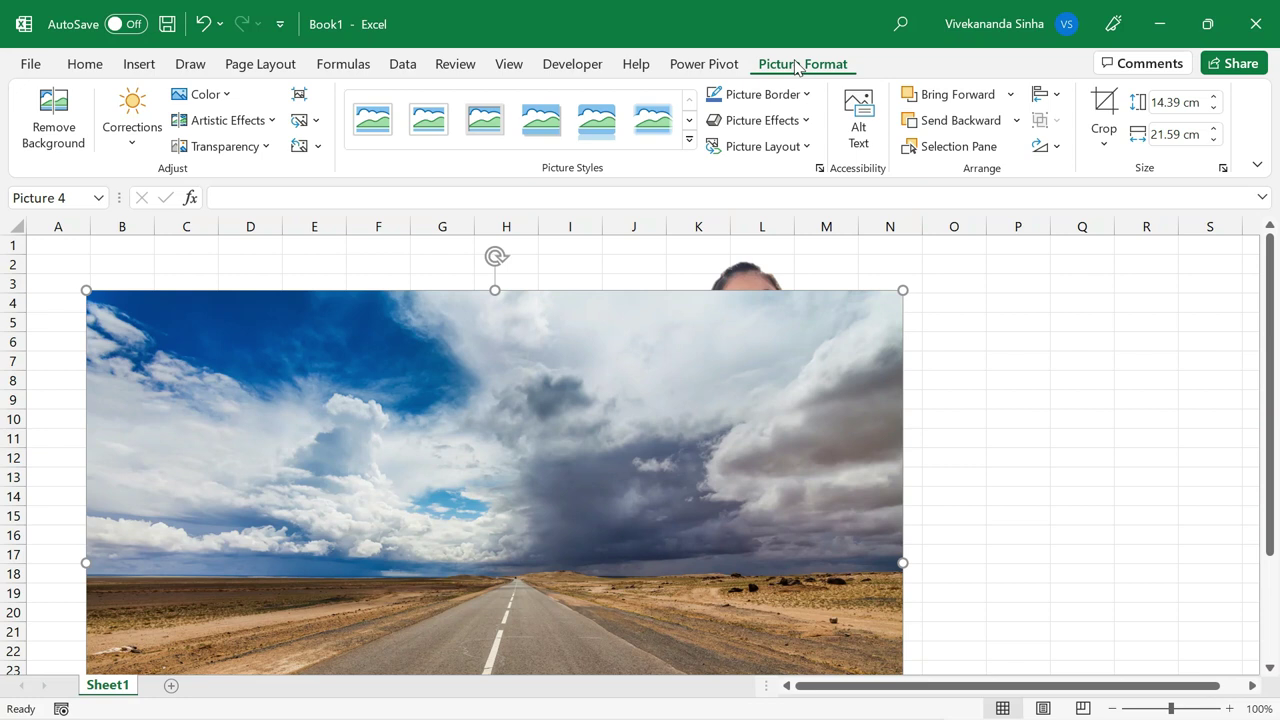
Send the road photo behind the woman, move her onto the road, and zoom to 80%.
click(950, 121)
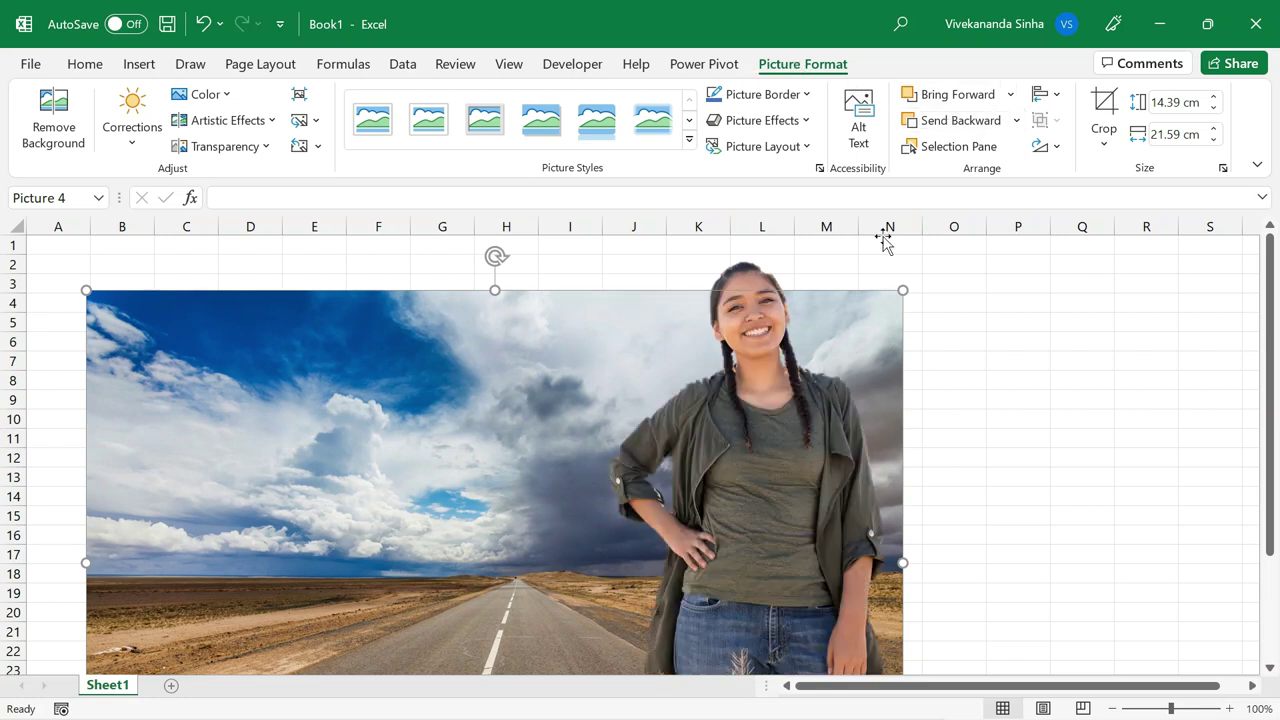
drag(583, 400, 639, 400)
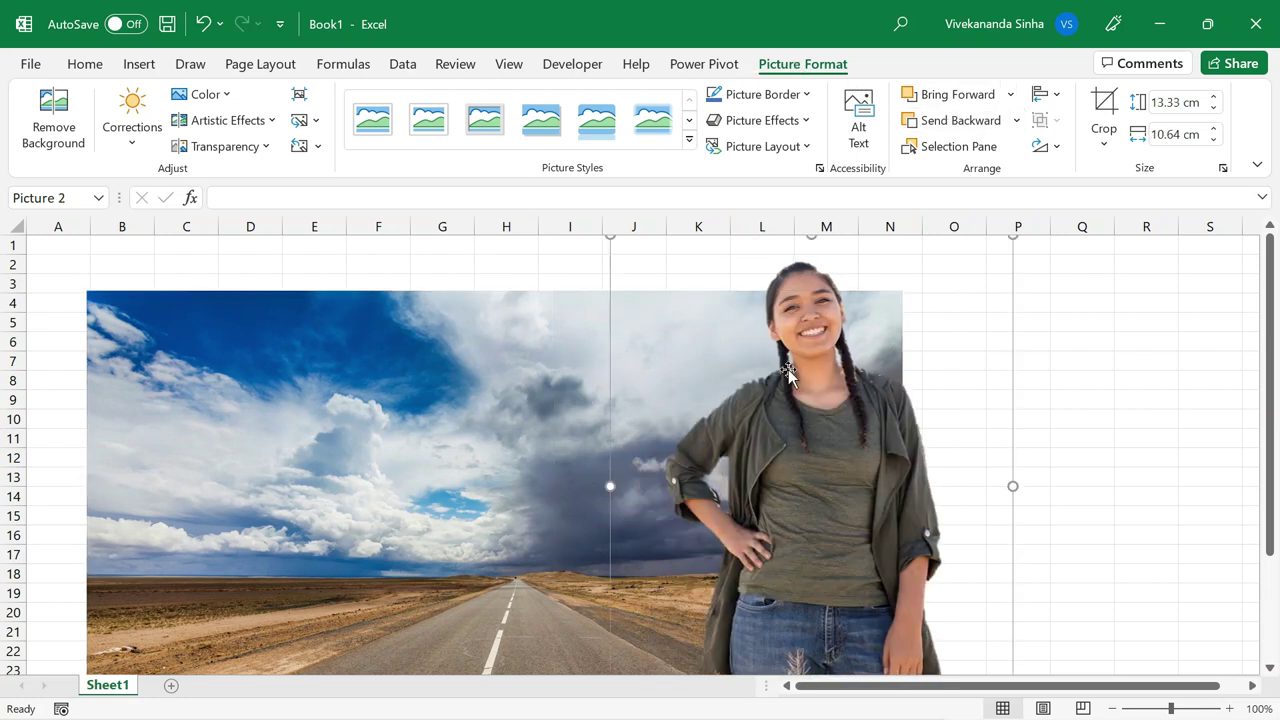
drag(789, 372, 600, 429)
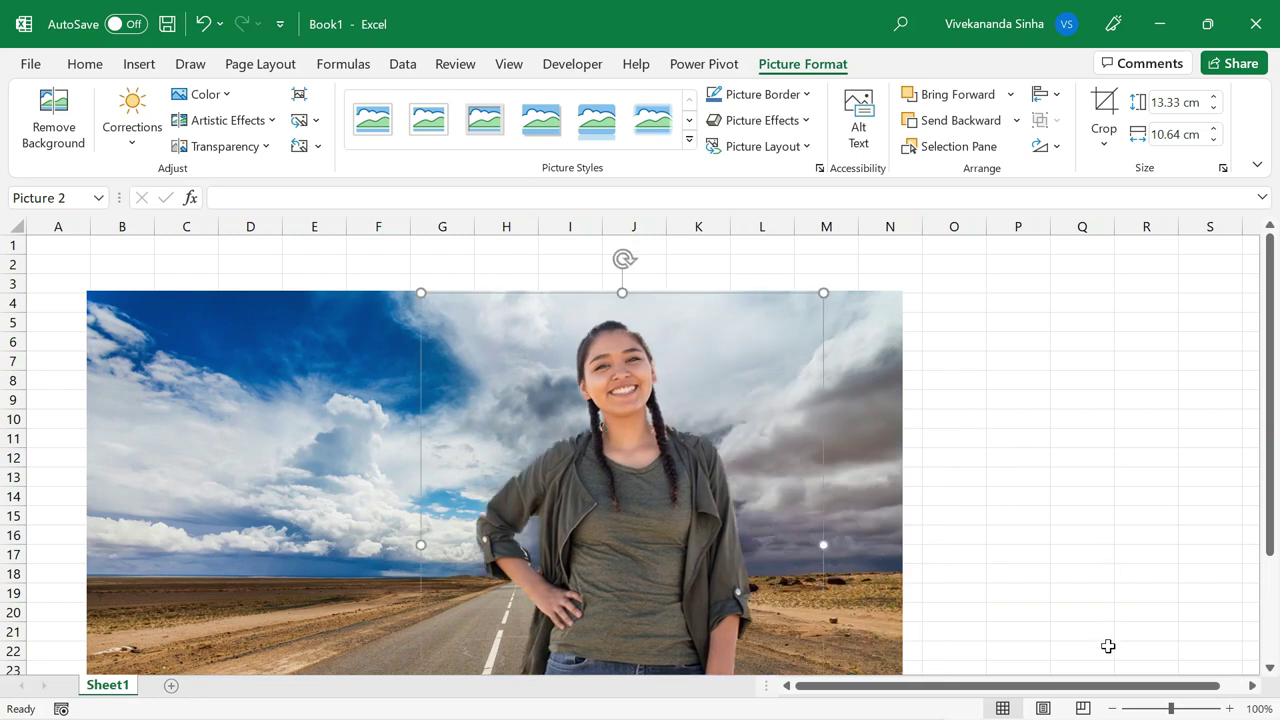
click(1113, 708)
click(1113, 708)
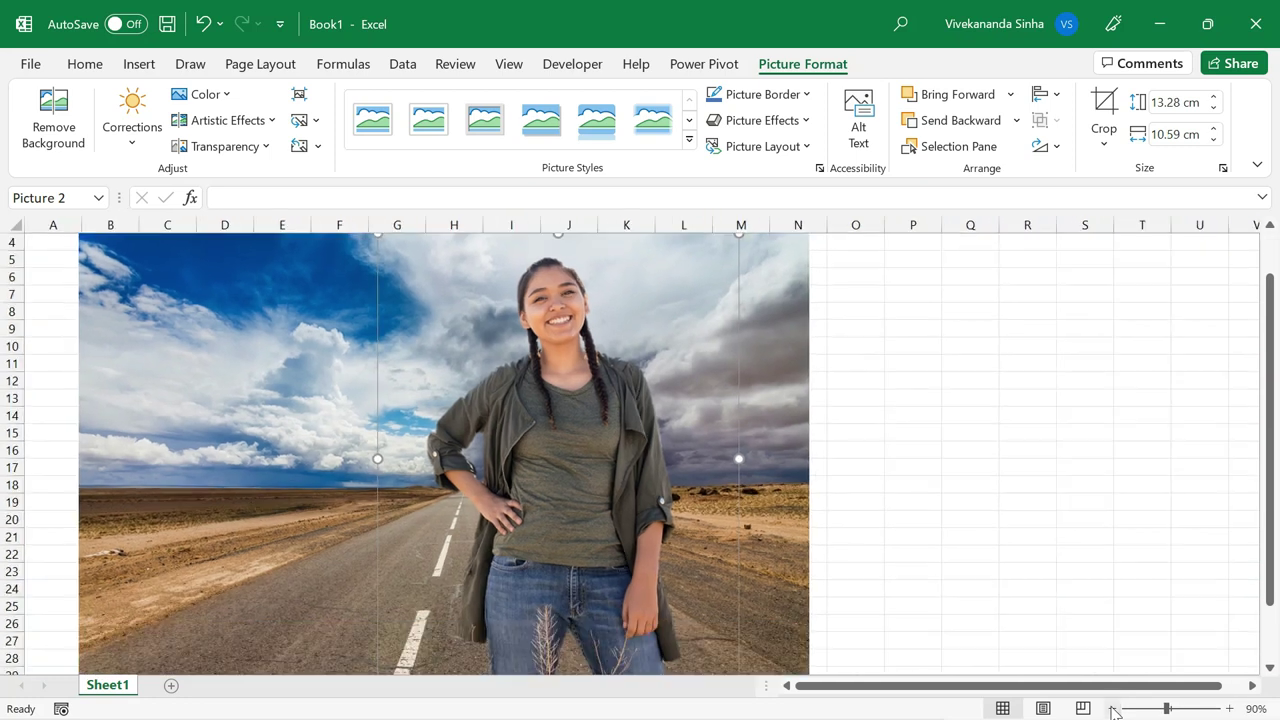
Enlarge the woman to 13.95 × 11.25 cm and position her over the road.
drag(463, 476, 433, 505)
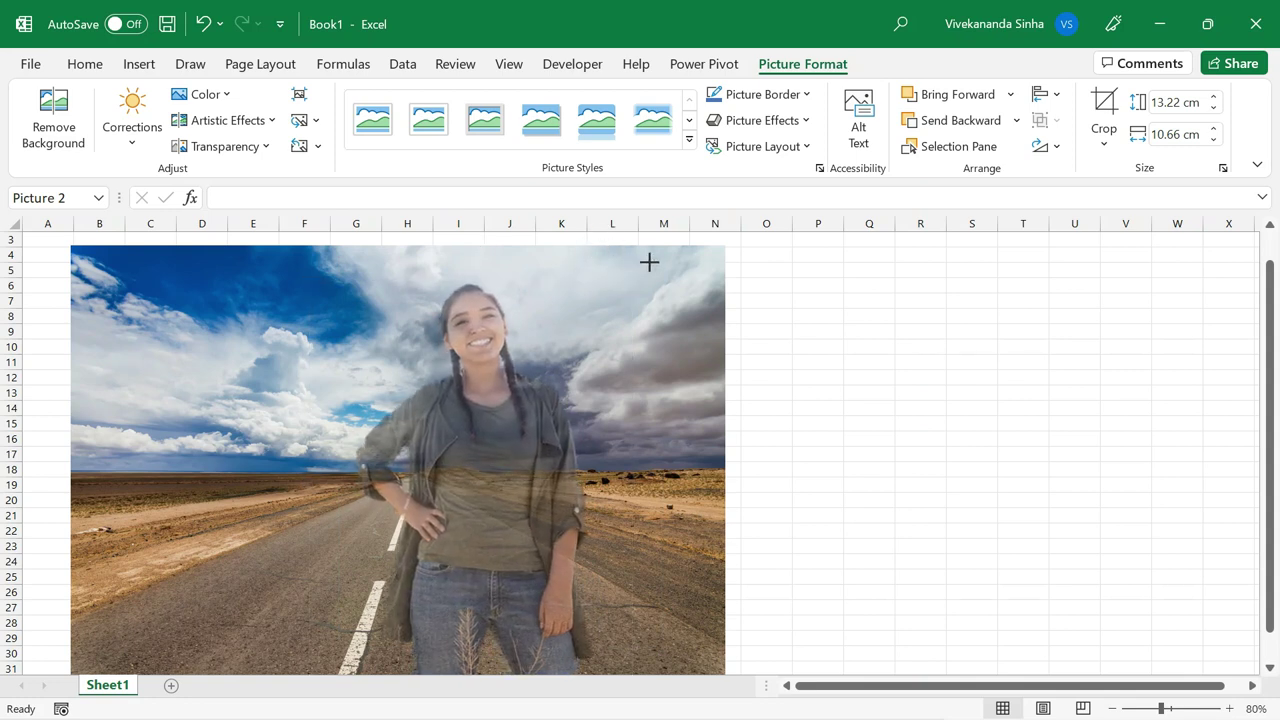
drag(632, 283, 650, 259)
drag(473, 402, 423, 404)
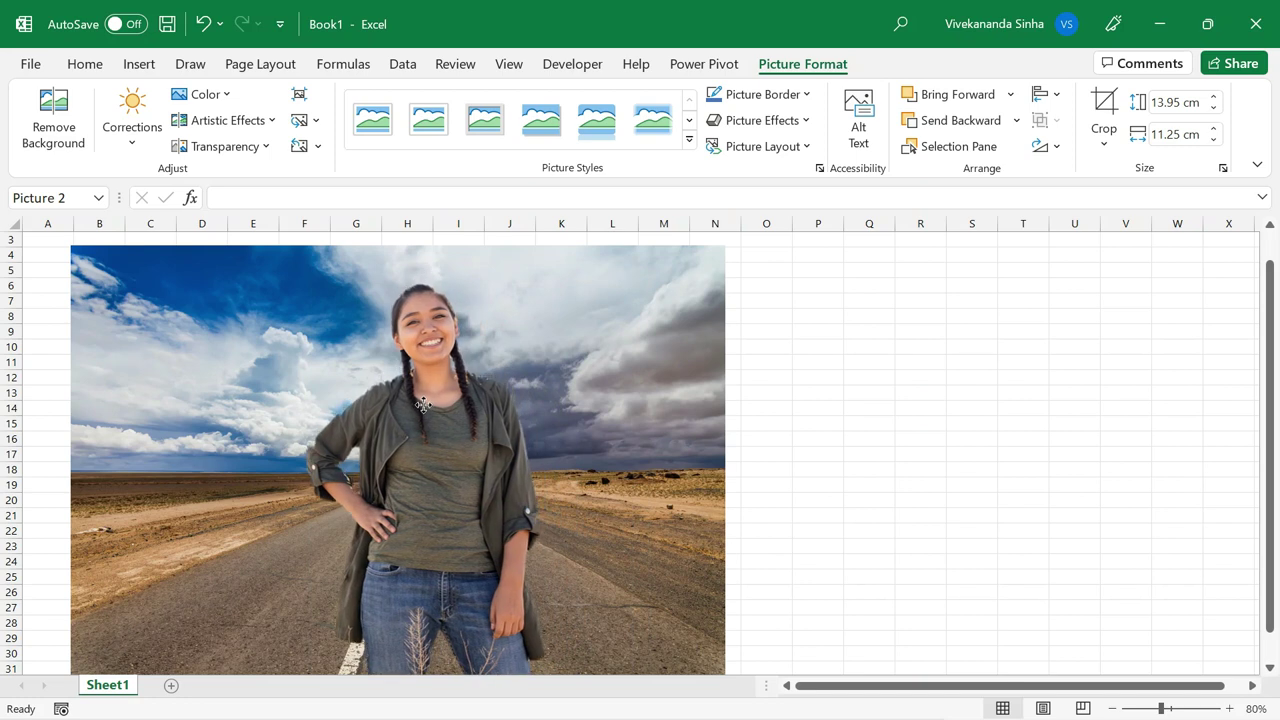
drag(423, 404, 503, 404)
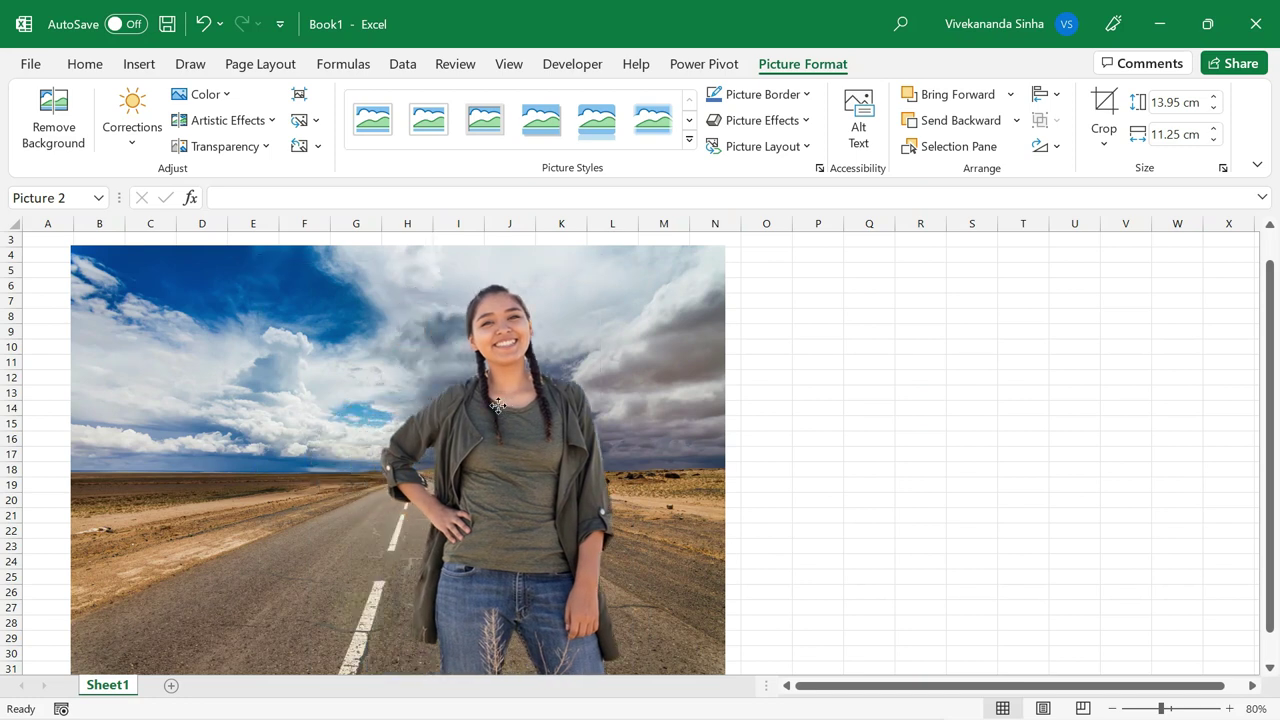
click(872, 333)
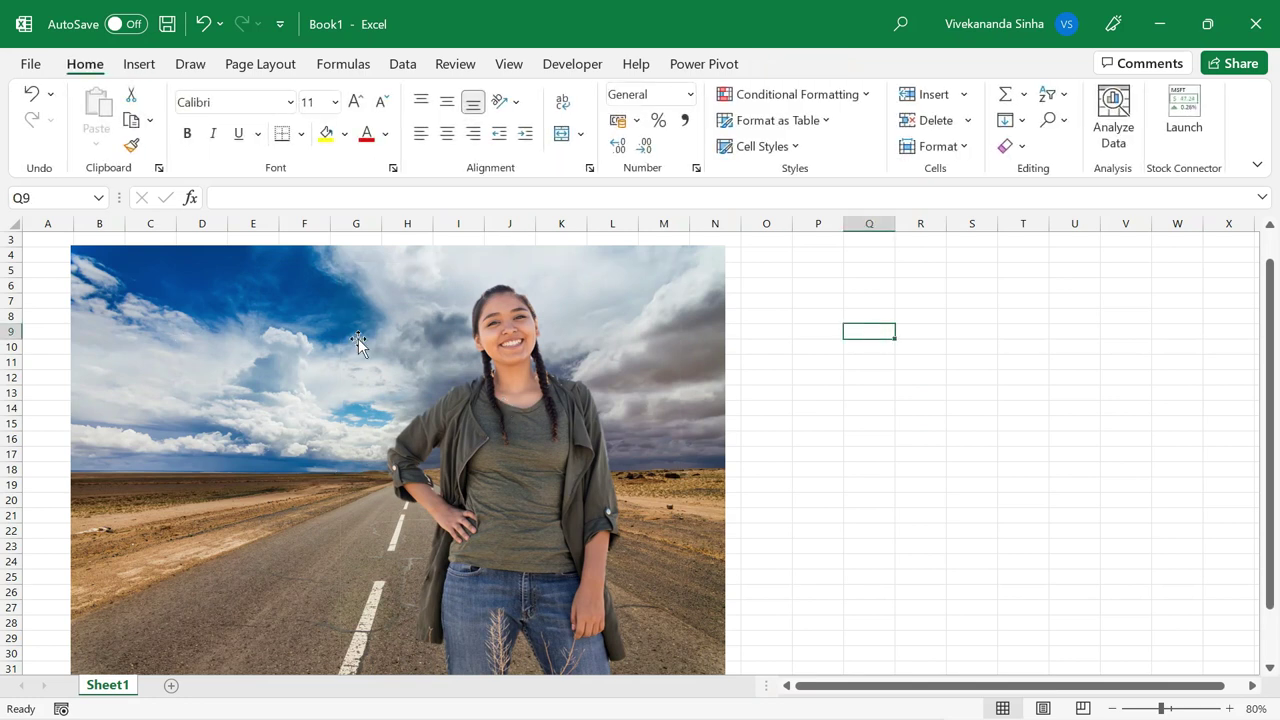
Select both the woman and the road photo and group them.
click(499, 432)
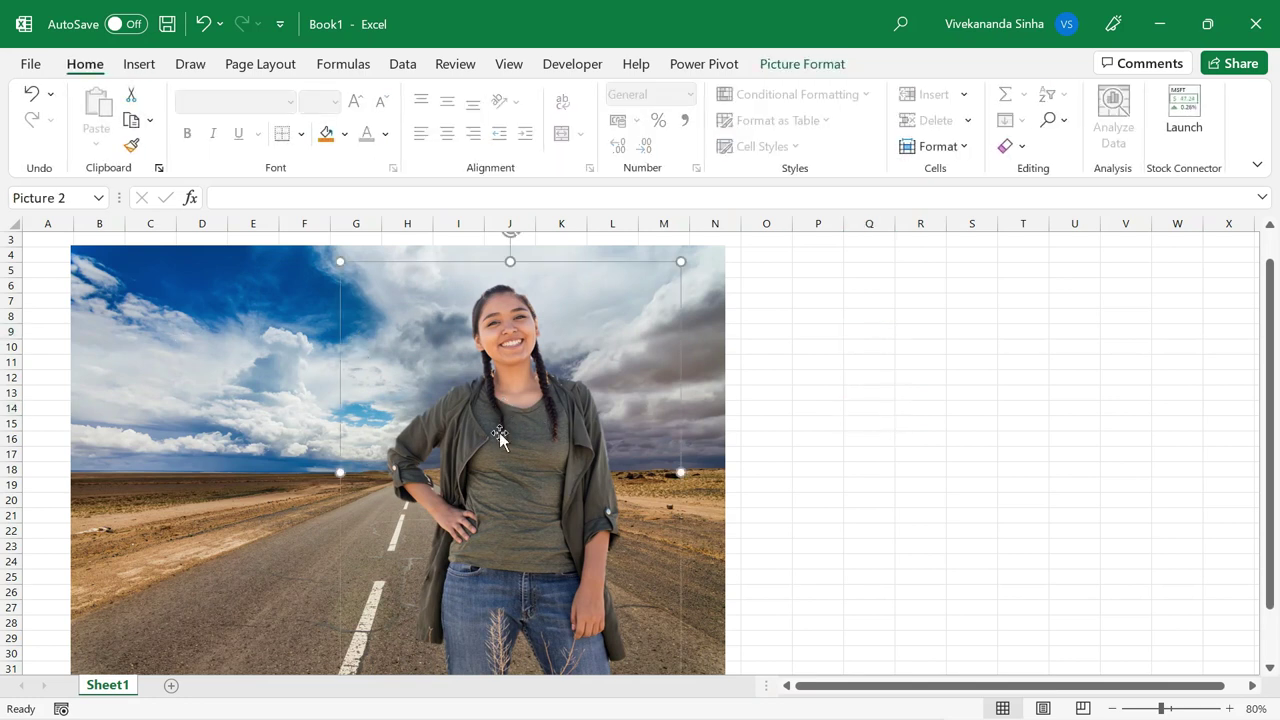
ctrl+click(254, 350)
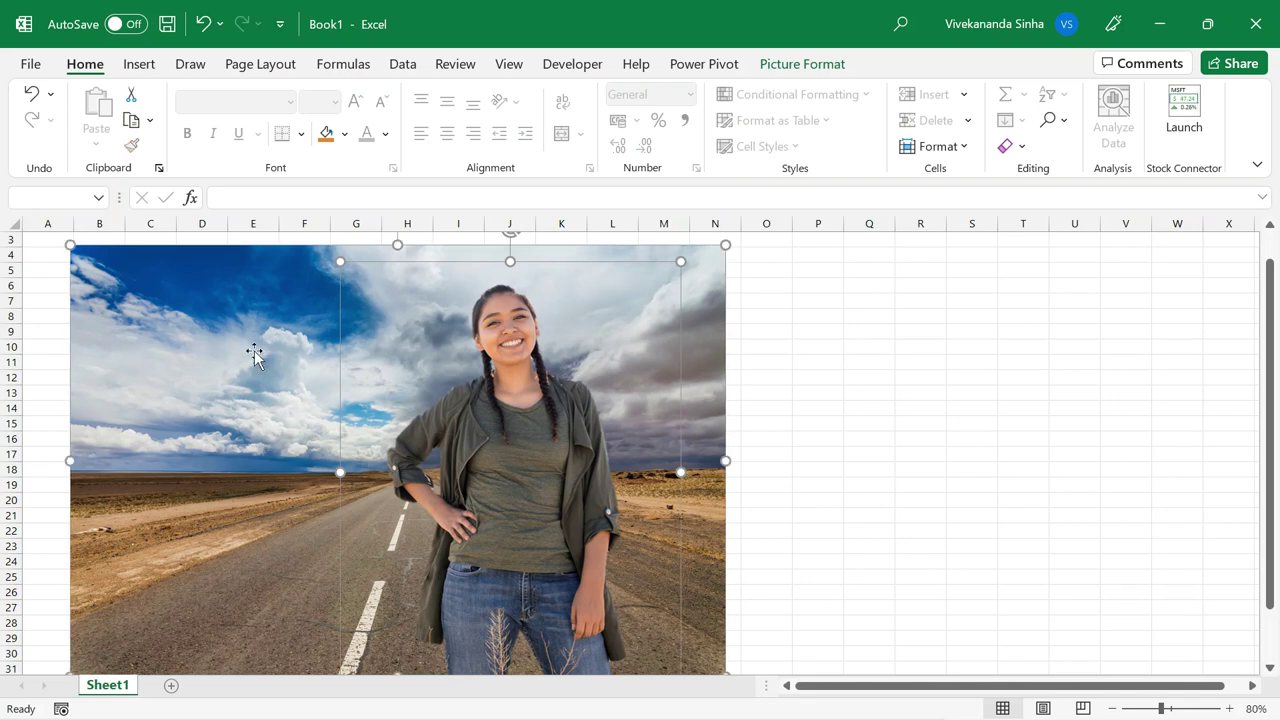
right_click(479, 416)
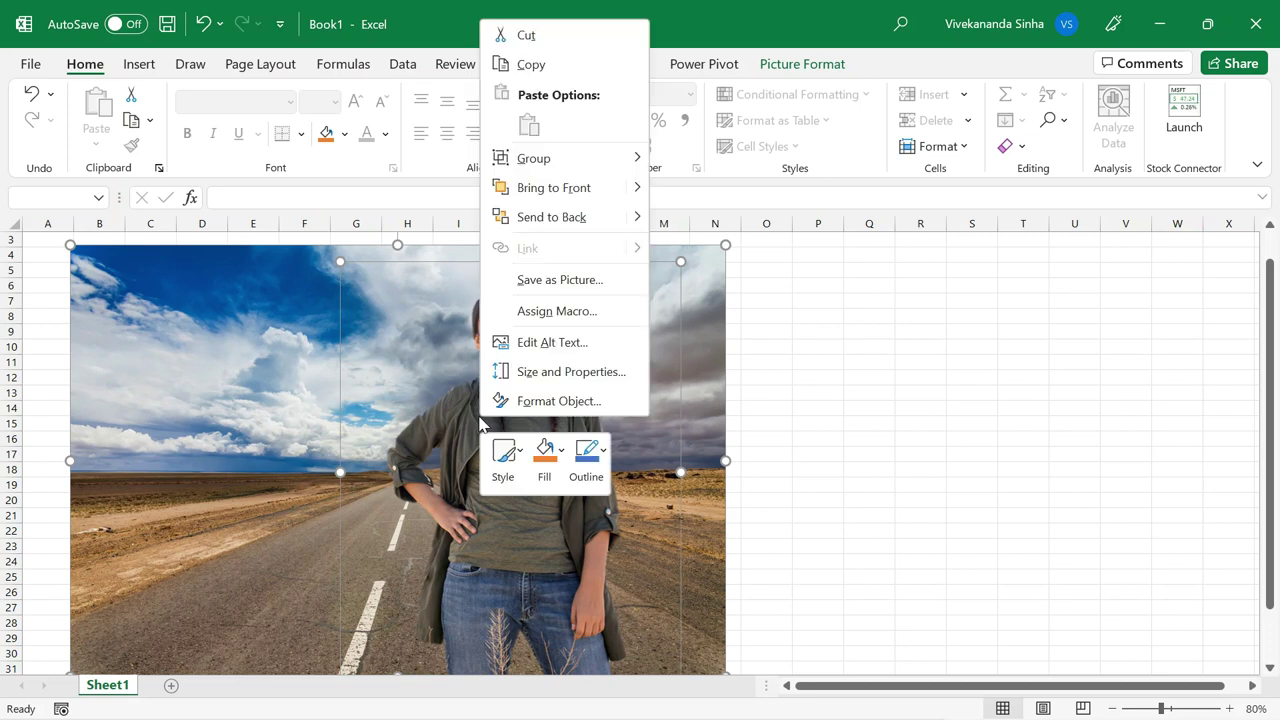
mouse_move(533, 158)
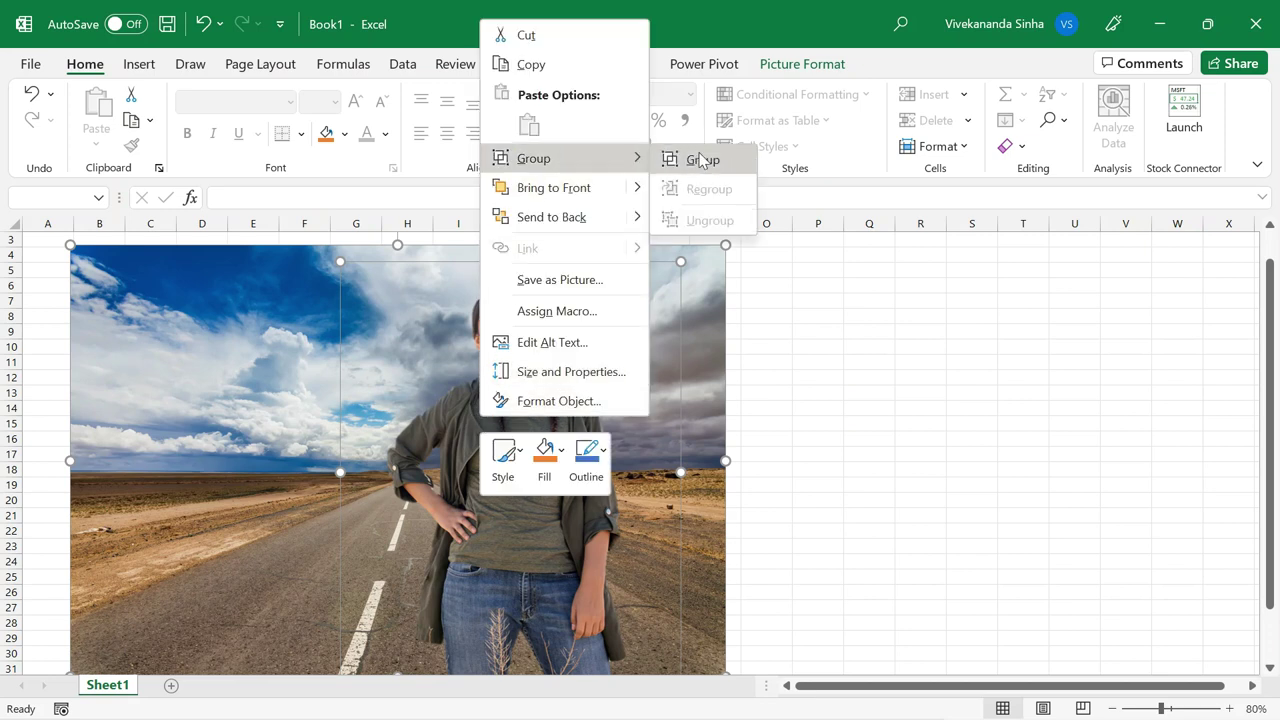
click(700, 161)
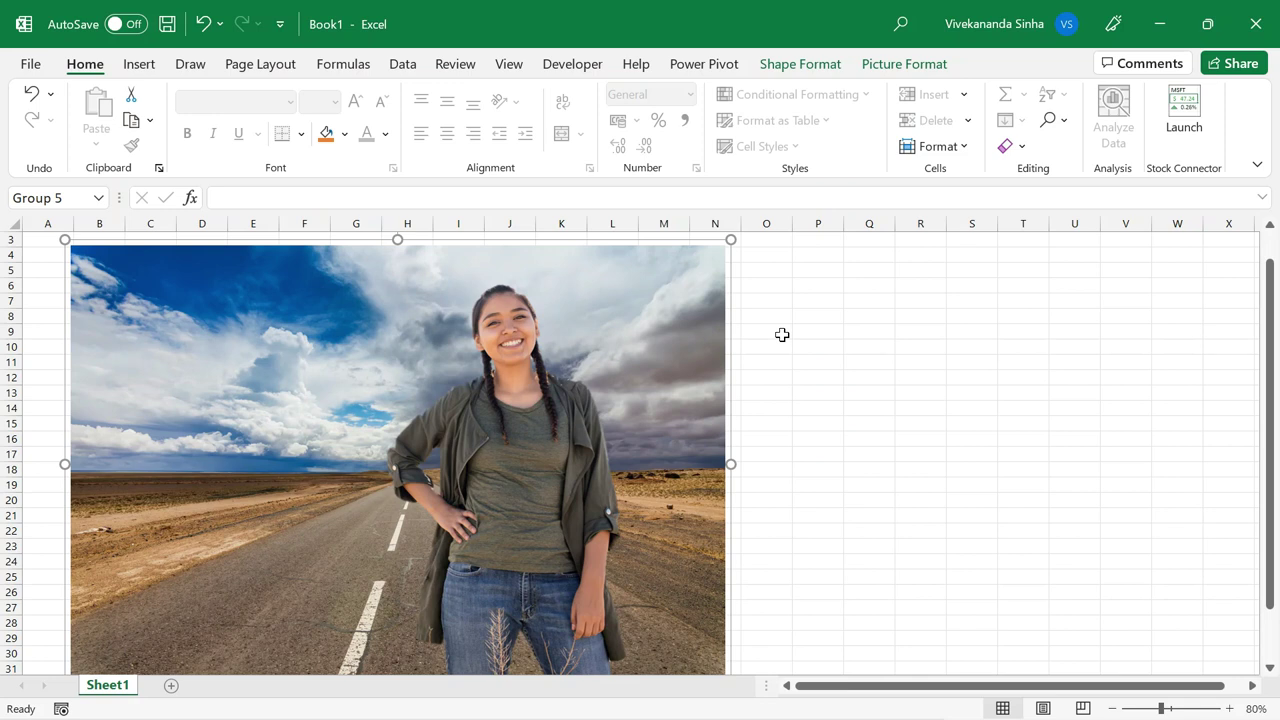
Save the grouped picture as 'My Creativity' in the Pictures folder.
right_click(540, 410)
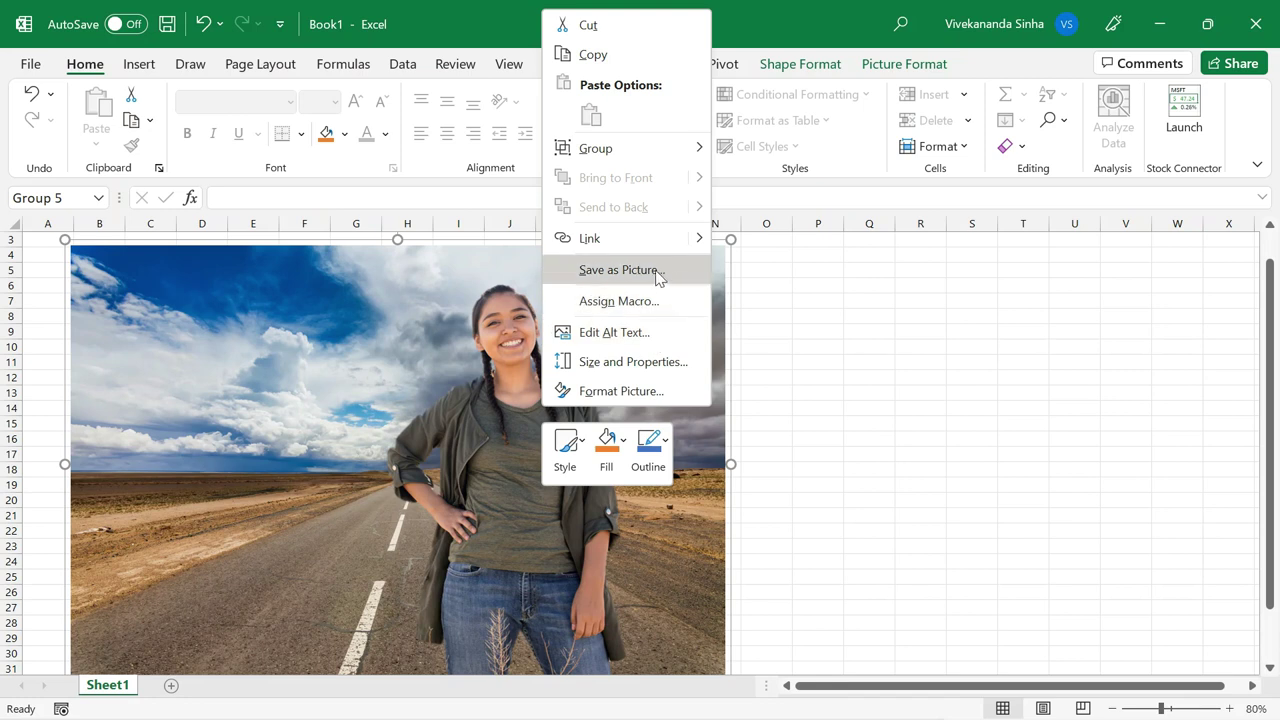
click(618, 270)
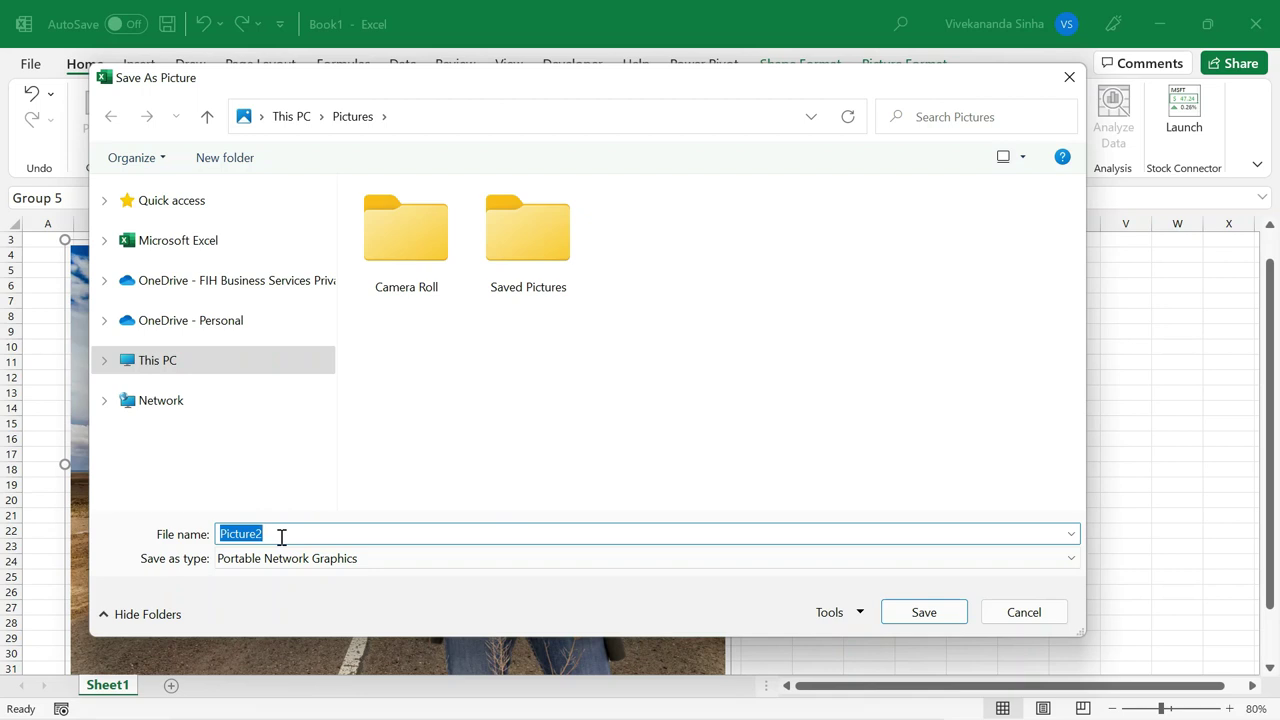
text(My )
text(Creat)
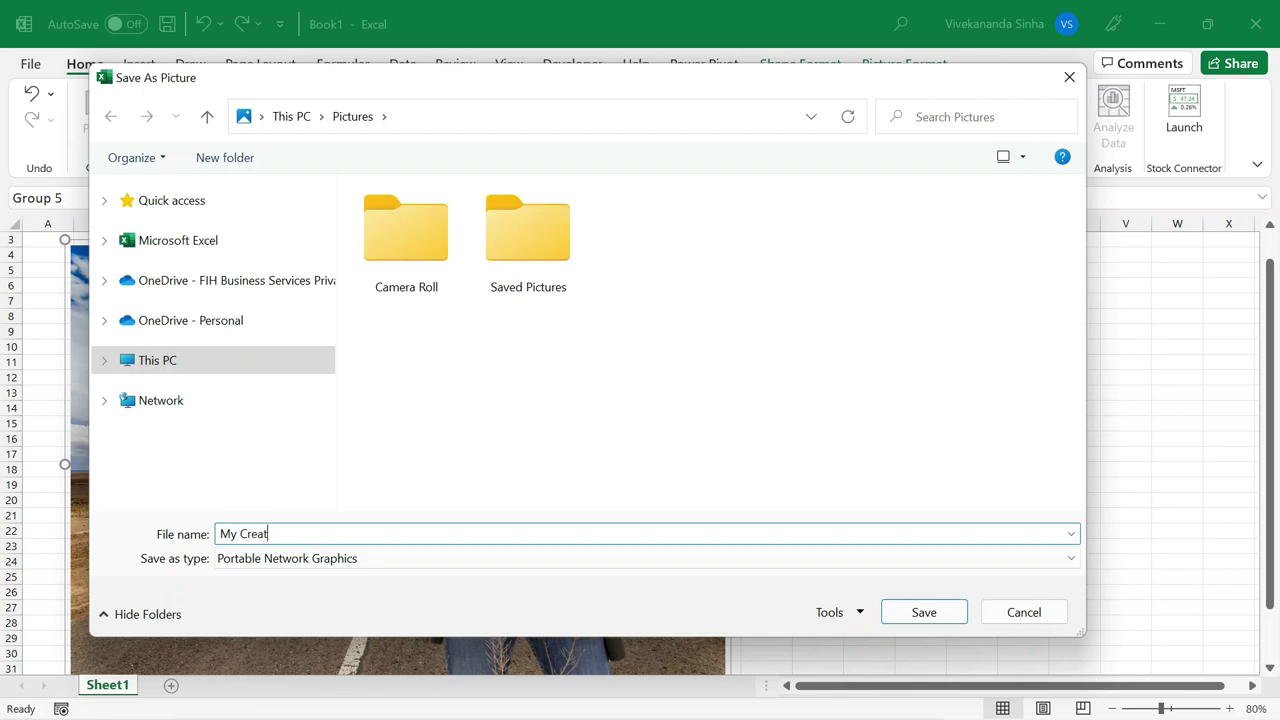
text(ivity)
click(938, 611)
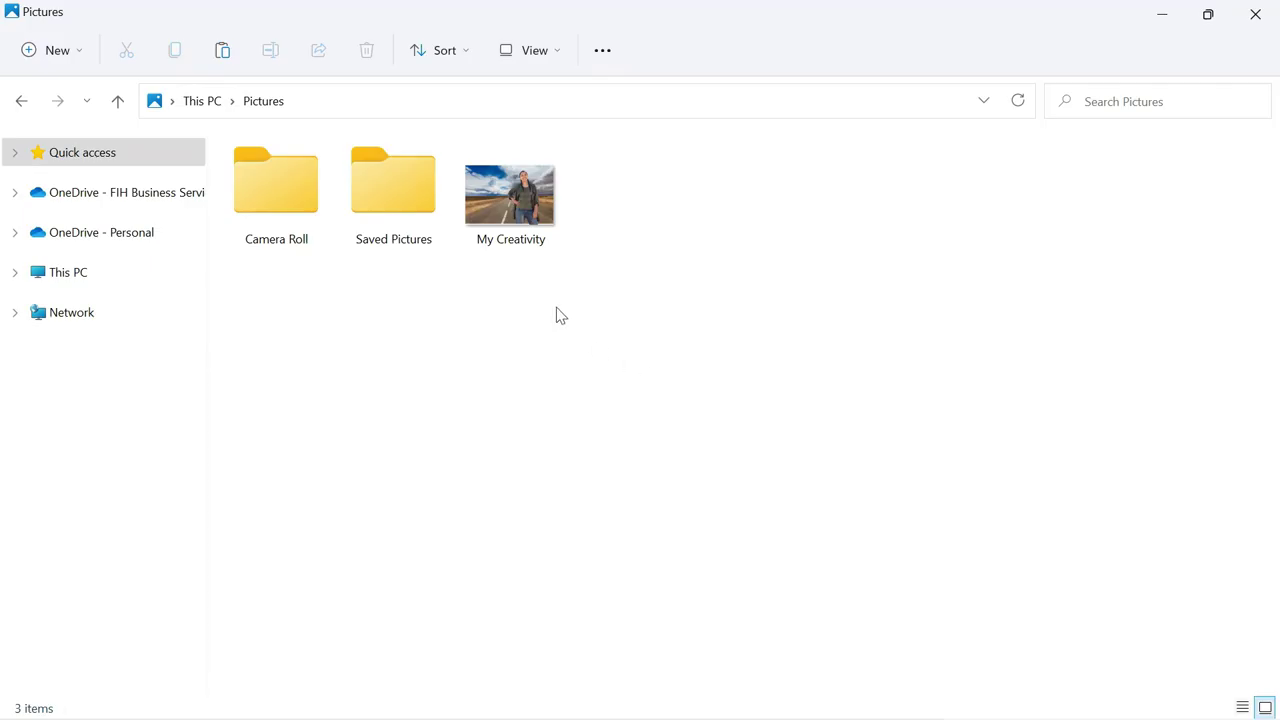
Open the 'My Creativity' image from the Pictures folder.
double_click(522, 203)
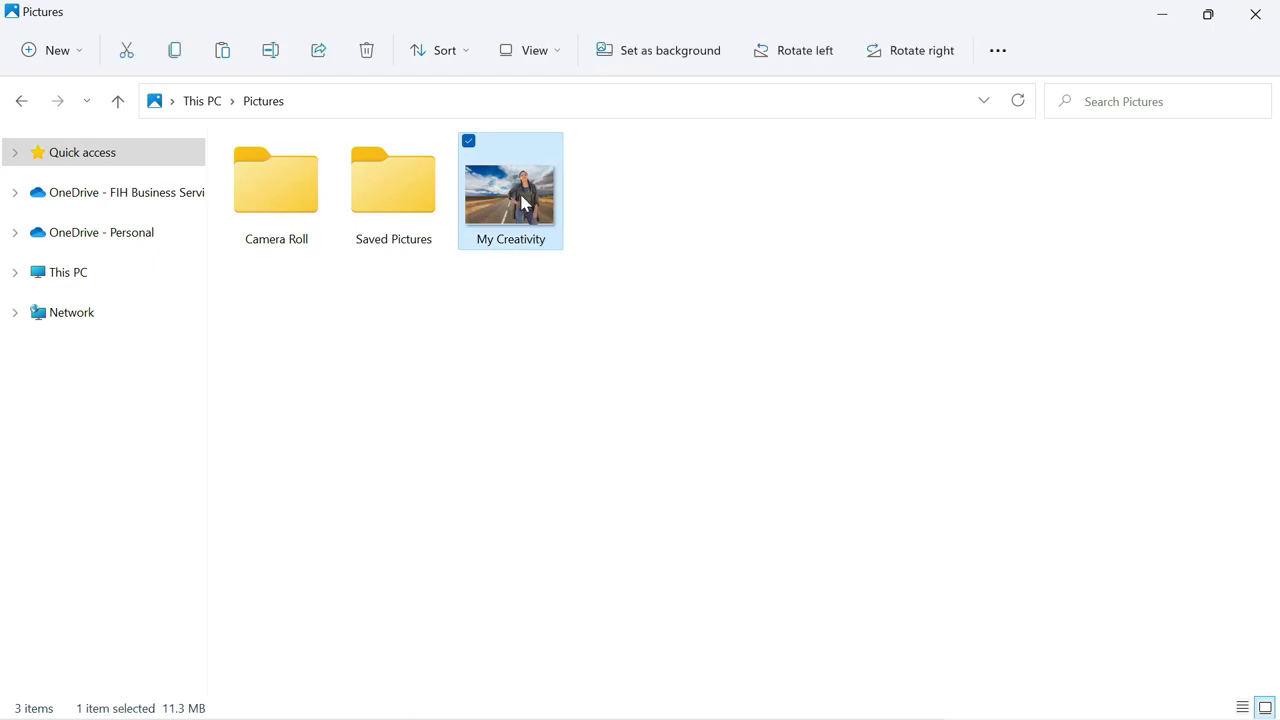